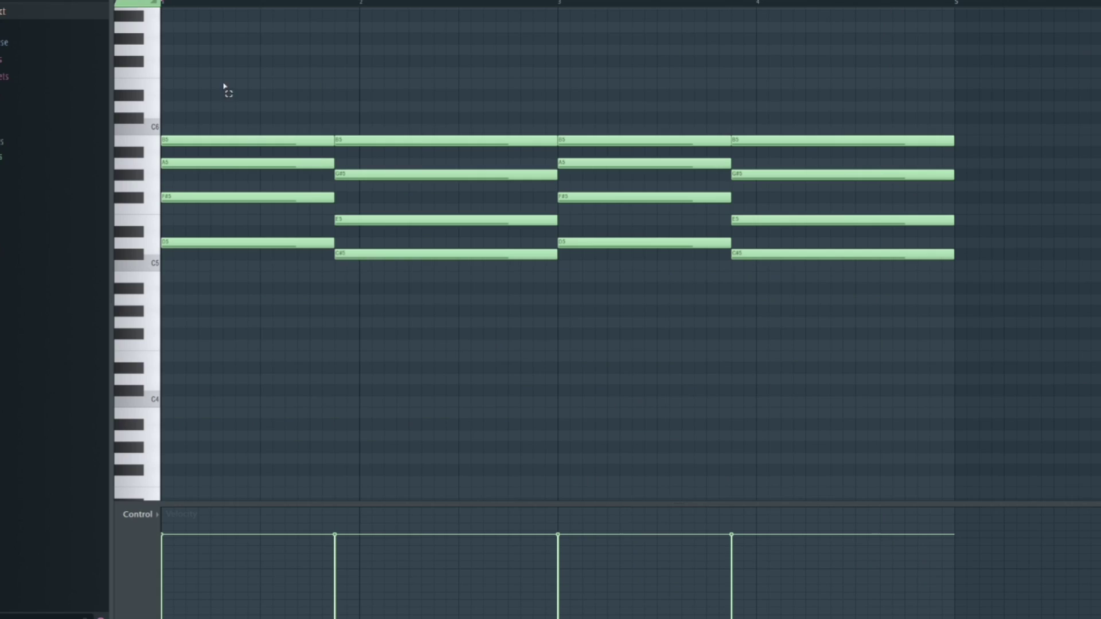
Highlight the first two chords of the Rhodes MK1 lite progression, separately and together, and clear the selection.
{"action": "left_click_drag", "start_coordinate": [224, 86], "coordinate": [243, 383]}
{"action": "left_click_drag", "start_coordinate": [433, 69], "coordinate": [447, 313]}
{"action": "left_click_drag", "start_coordinate": [268, 80], "coordinate": [416, 324]}
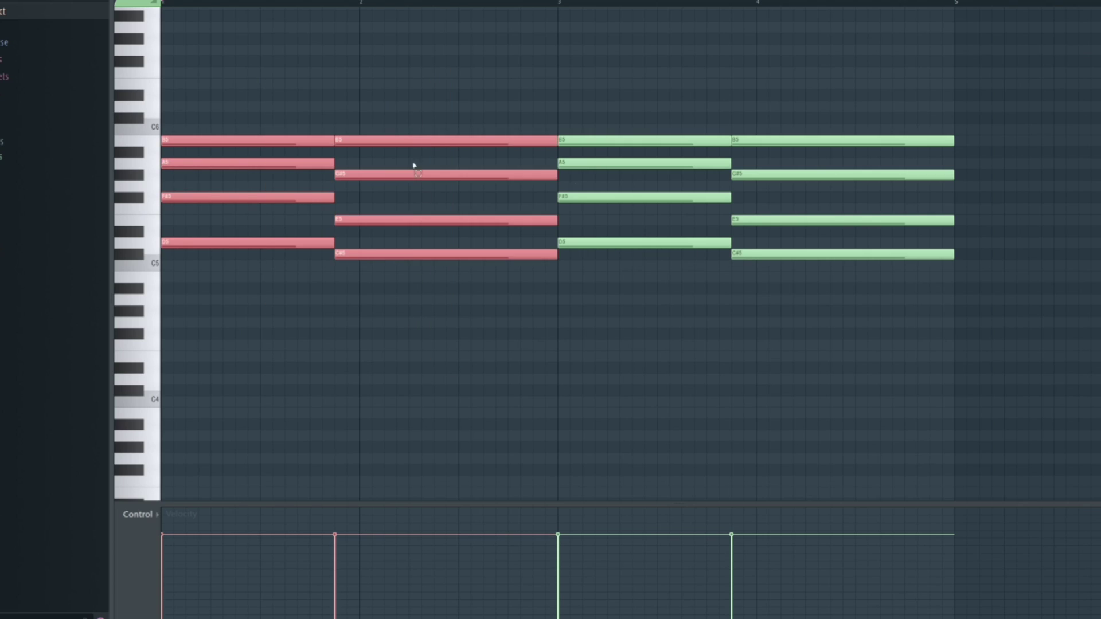
{"action": "left_click", "coordinate": [581, 409]}
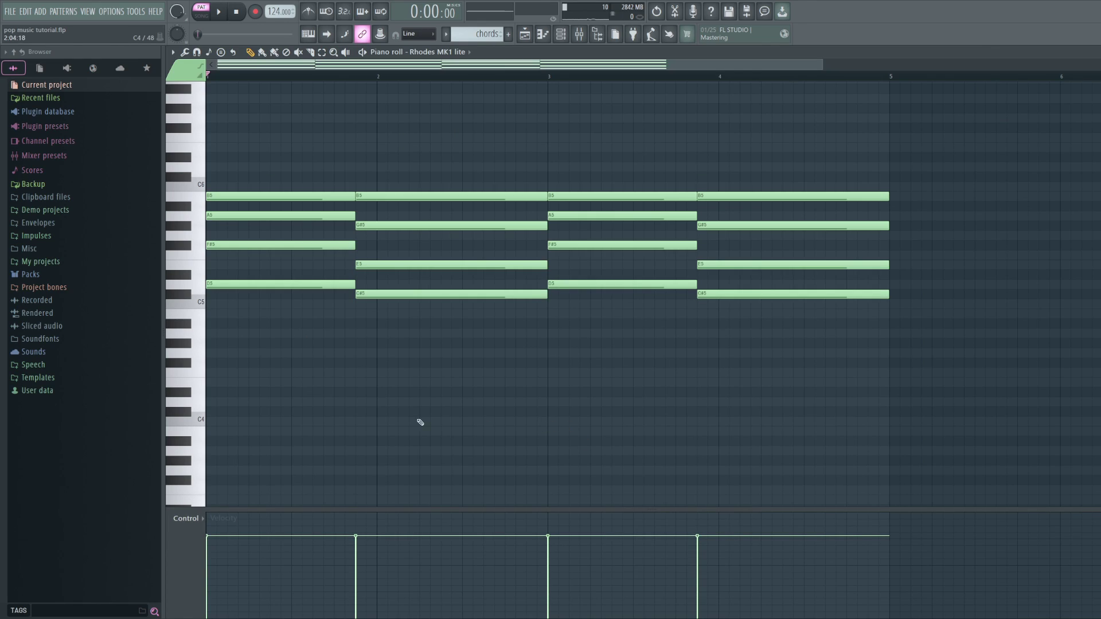
{"action": "scroll", "coordinate": [658, 394], "scroll_direction": "up", "scroll_amount": 3}
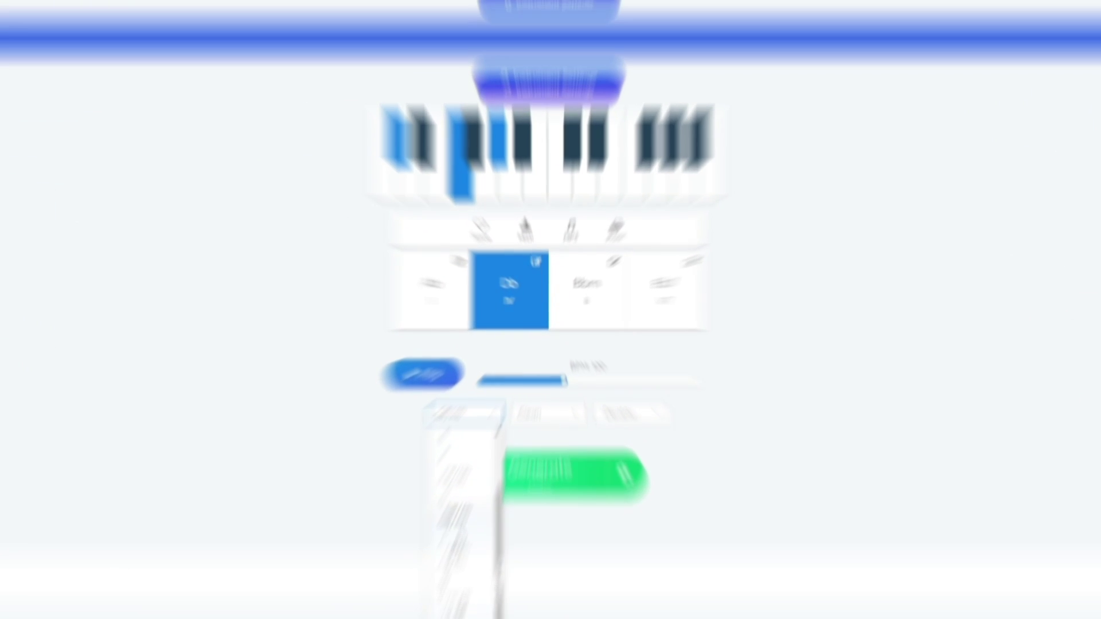
Switch to the web chord generator, generate a new progression with the Major setting and play it back.
{"action": "left_click", "coordinate": [626, 477]}
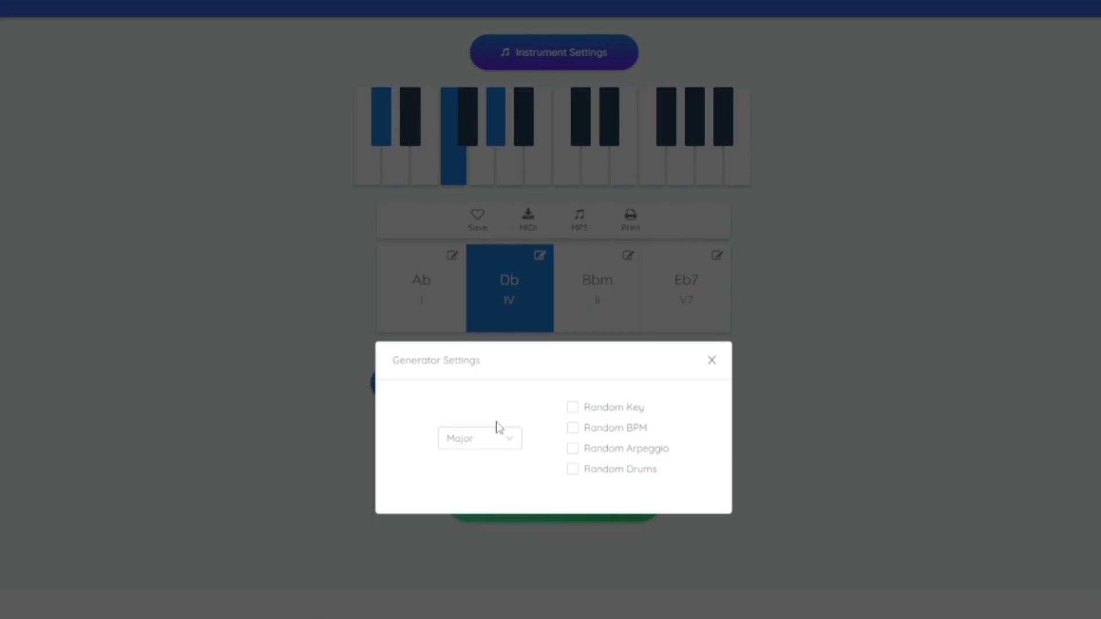
{"action": "left_click", "coordinate": [712, 360]}
{"action": "left_click", "coordinate": [551, 500]}
{"action": "left_click", "coordinate": [438, 386]}
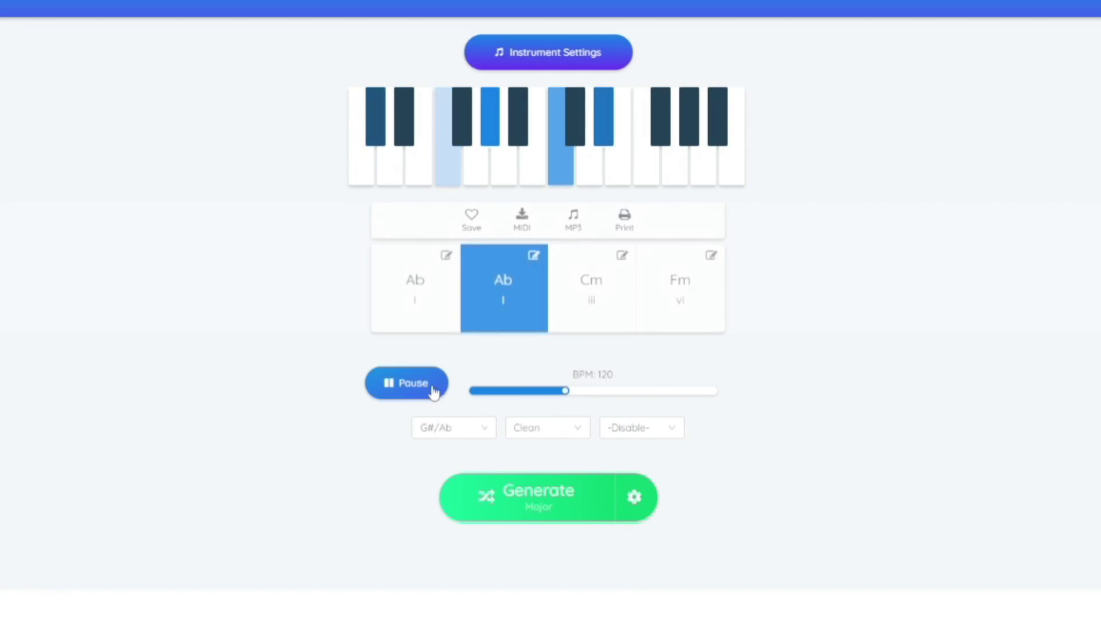
Pause the generated progression and audition its second and third chords individually.
{"action": "left_click", "coordinate": [423, 388]}
{"action": "left_click", "coordinate": [503, 309]}
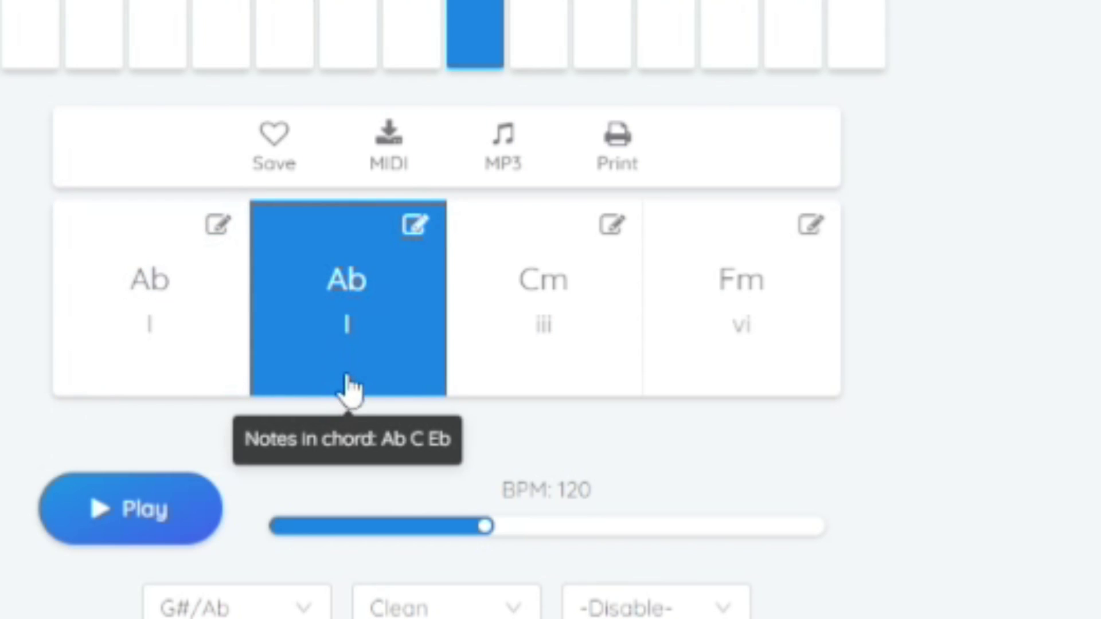
{"action": "left_click", "coordinate": [591, 323]}
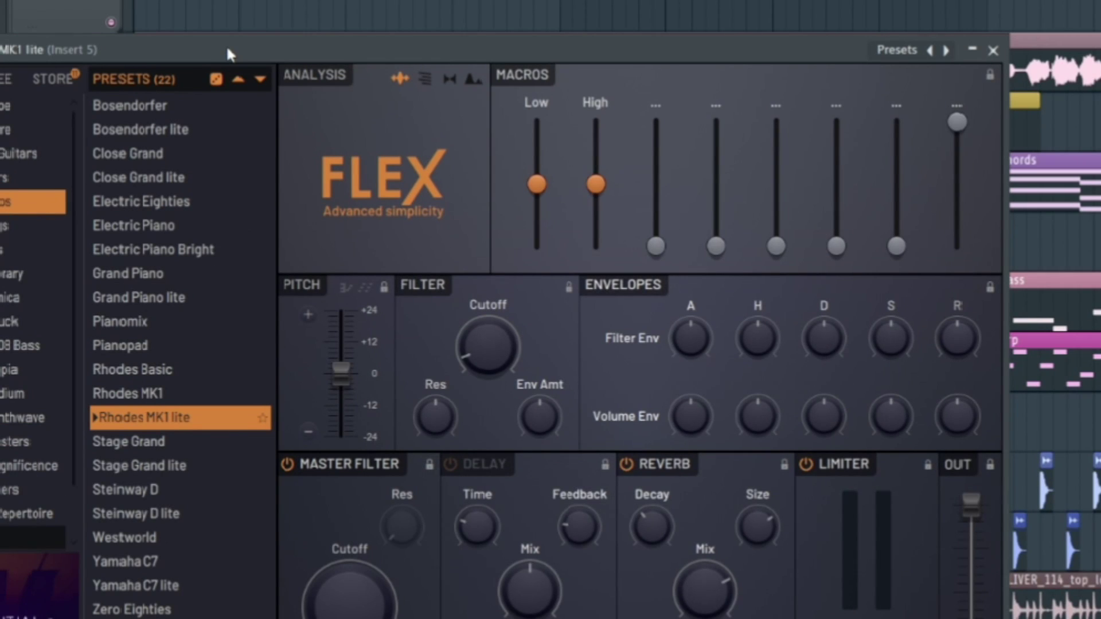
Switch back to FL Studio and audition the chord layers Horns, Vital, Vital #2 and Vital #3 in the channel rack.
{"action": "left_click_drag", "start_coordinate": [227, 49], "coordinate": [524, 46]}
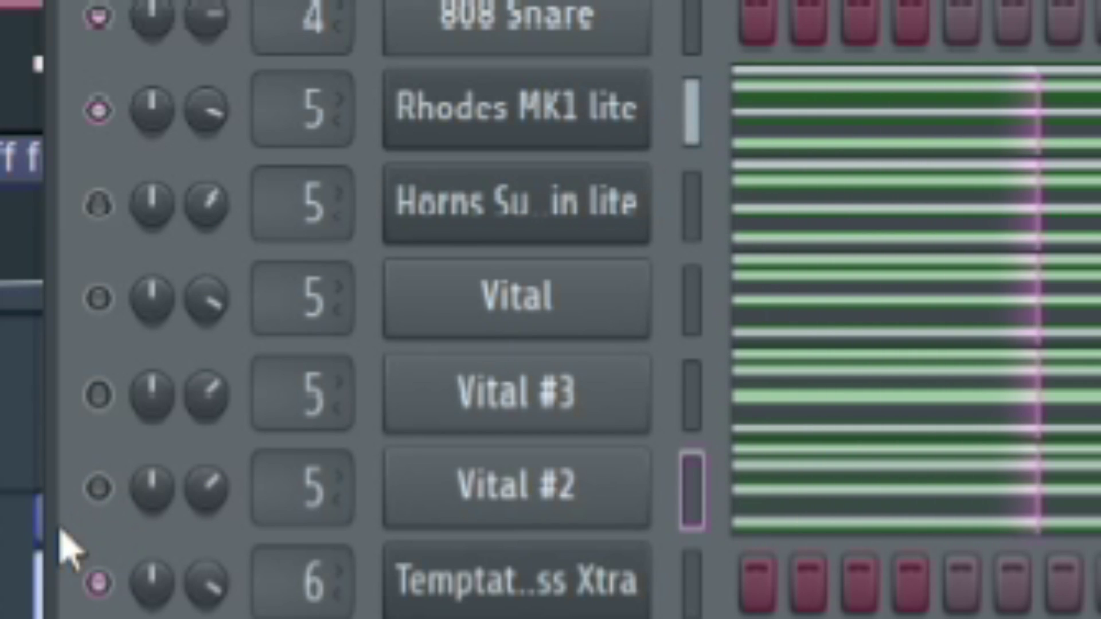
{"action": "left_click", "coordinate": [98, 204]}
{"action": "left_click", "coordinate": [96, 299]}
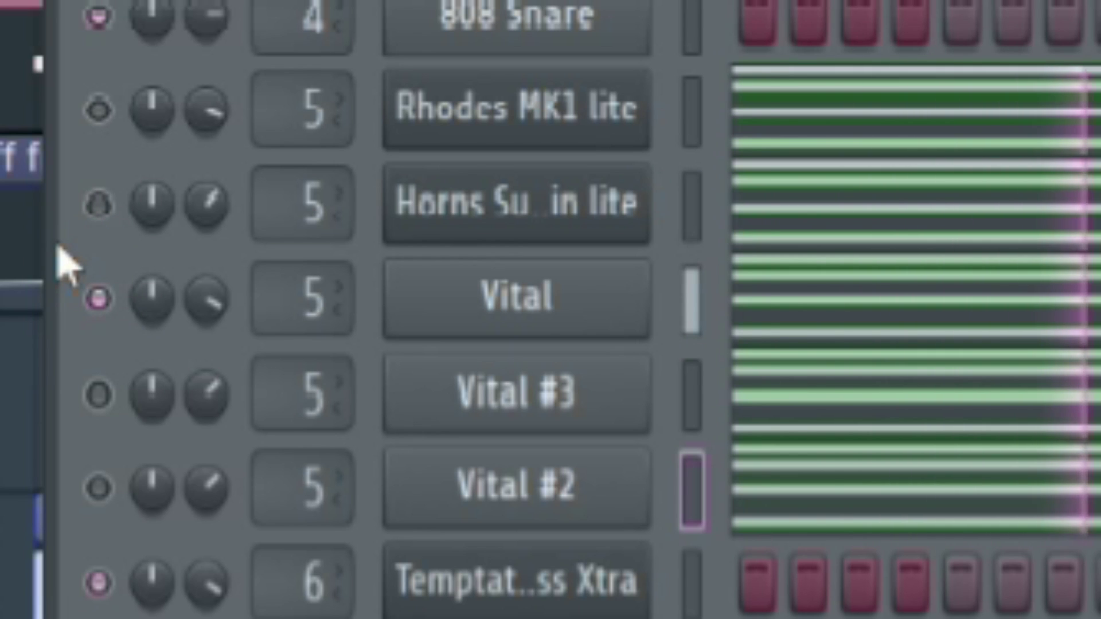
{"action": "key", "text": "Down"}
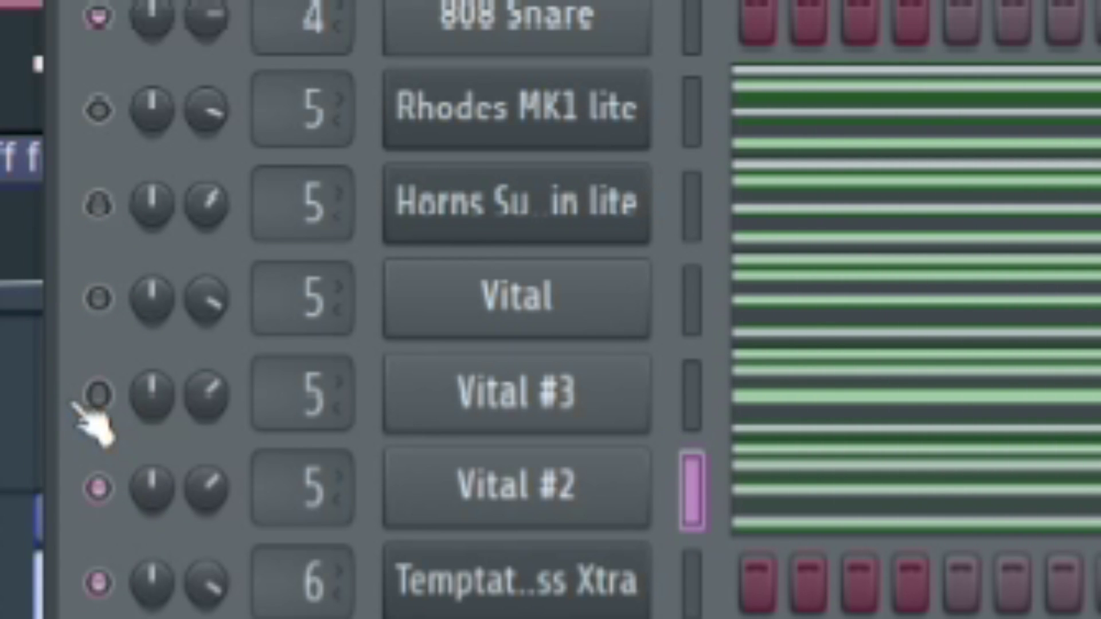
{"action": "left_click", "coordinate": [95, 397]}
Enable the three Vital layers together, mute them again, and enable the Rhodes MK1 lite and Horns channels.
{"action": "left_click", "coordinate": [94, 301]}
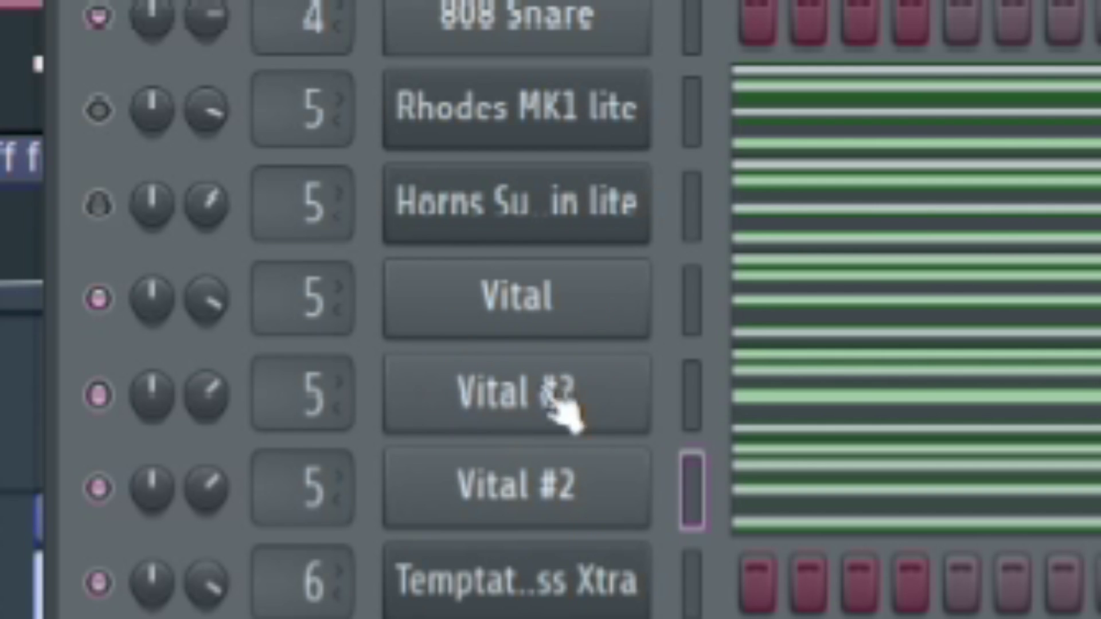
{"action": "left_click_drag", "start_coordinate": [94, 489], "coordinate": [80, 281]}
{"action": "left_click", "coordinate": [99, 110]}
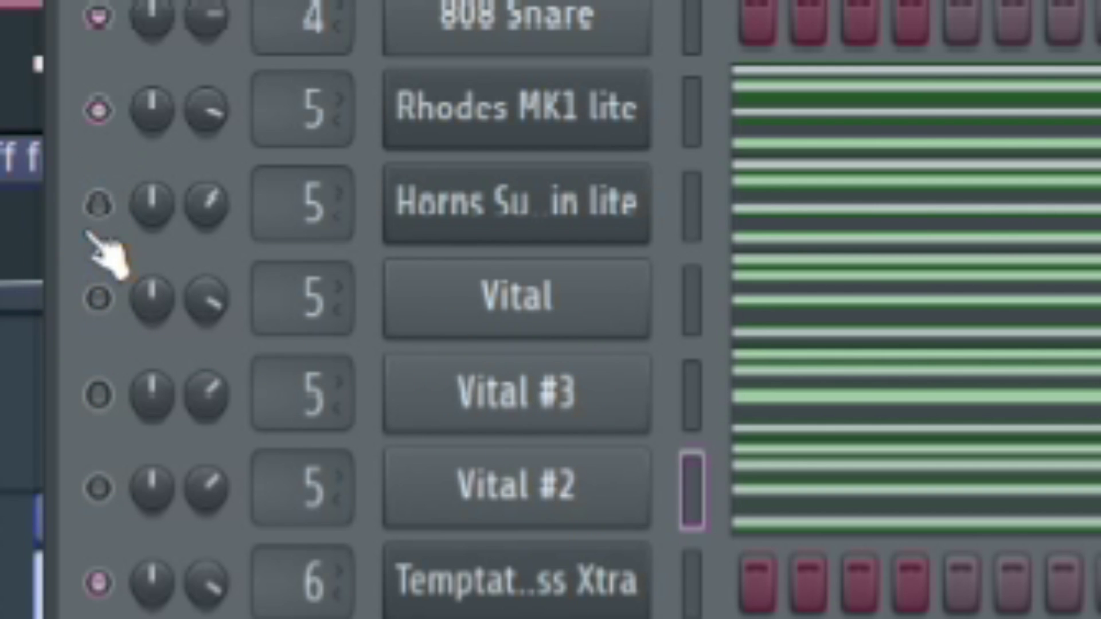
{"action": "left_click", "coordinate": [99, 203]}
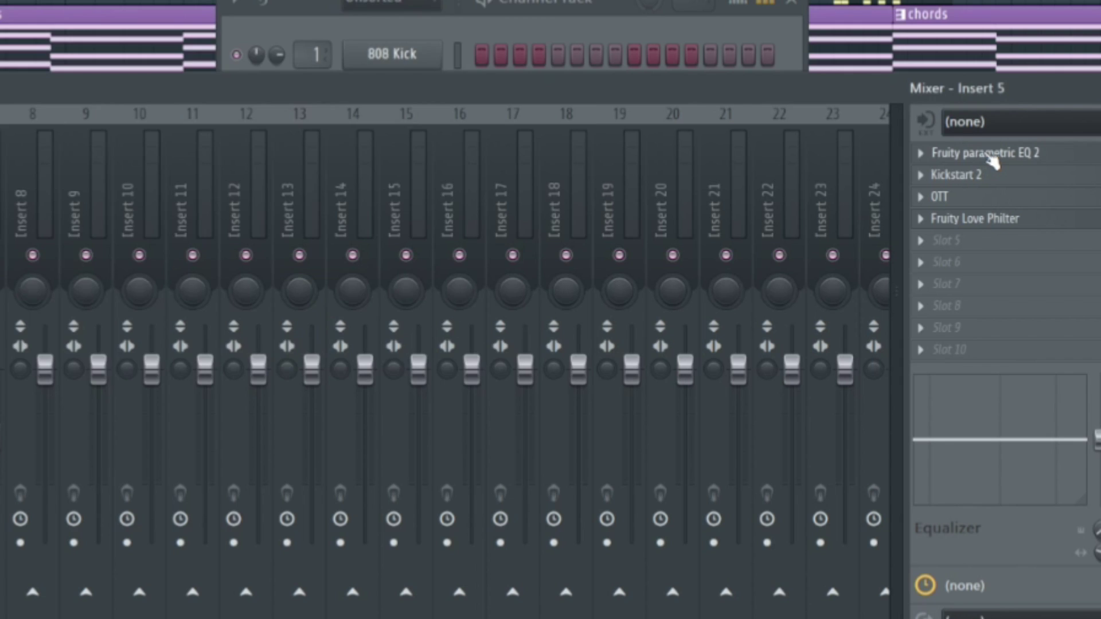
Sweep band 7 of Insert 5's Fruity parametric EQ 2 upward, return it to about 4652 Hz at -18 dB, and close the EQ.
{"action": "left_click", "coordinate": [989, 151]}
{"action": "left_click_drag", "start_coordinate": [19, 1], "coordinate": [406, 64]}
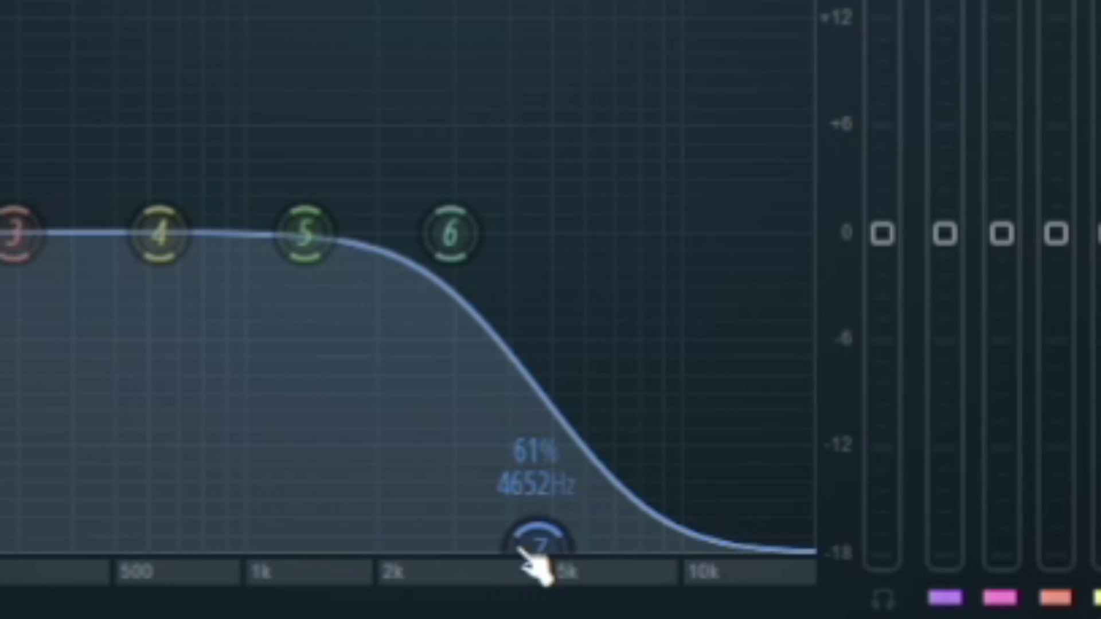
{"action": "left_click_drag", "start_coordinate": [620, 401], "coordinate": [671, 243]}
{"action": "left_click_drag", "start_coordinate": [646, 201], "coordinate": [539, 545]}
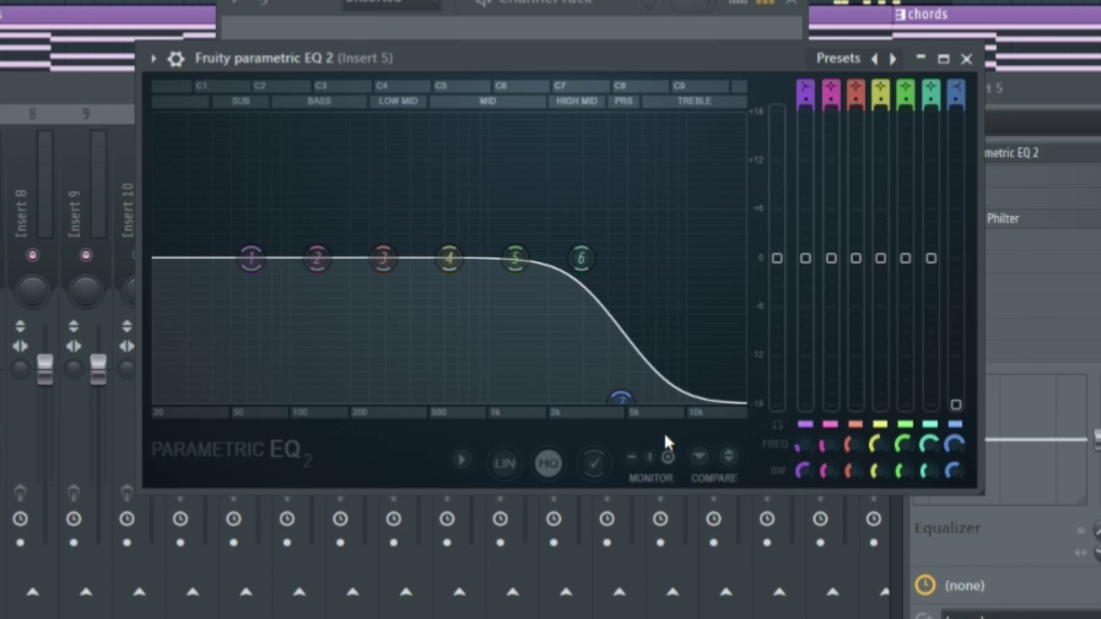
{"action": "left_click", "coordinate": [966, 59]}
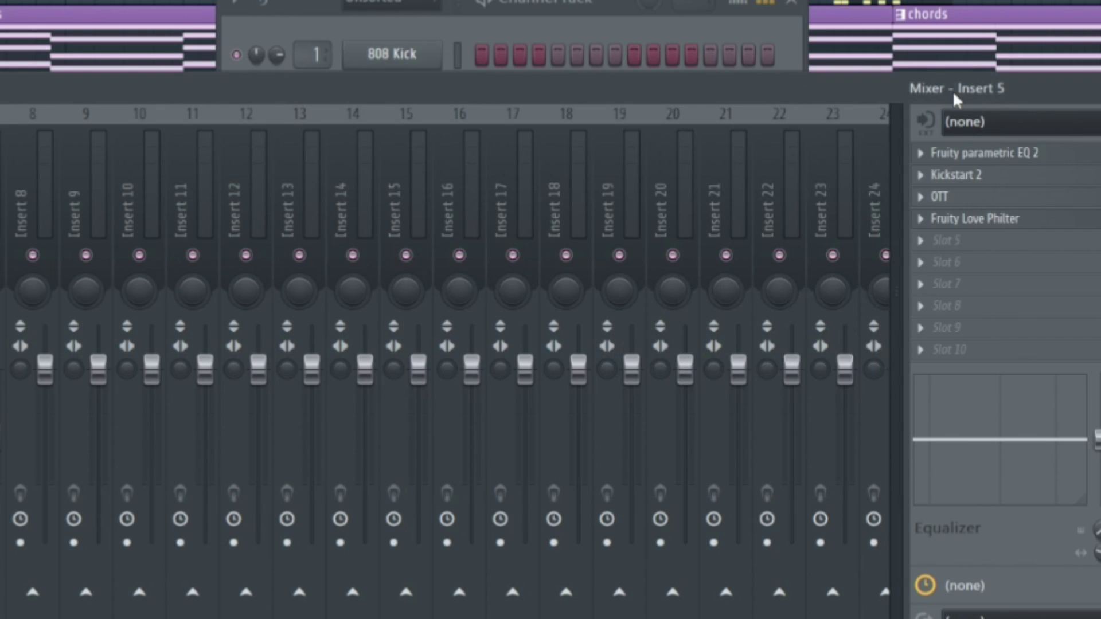
Inspect the Kickstart 2 and OTT effect settings on mixer Insert 5.
{"action": "left_click", "coordinate": [955, 175]}
{"action": "left_click_drag", "start_coordinate": [207, 129], "coordinate": [331, 119]}
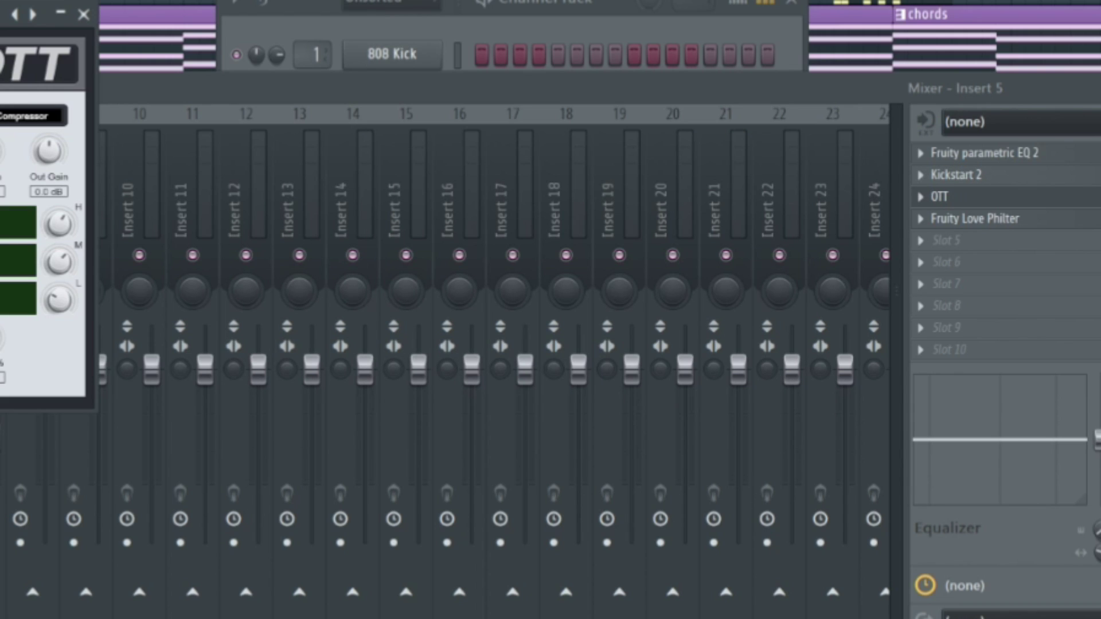
{"action": "left_click_drag", "start_coordinate": [1, 26], "coordinate": [449, 139]}
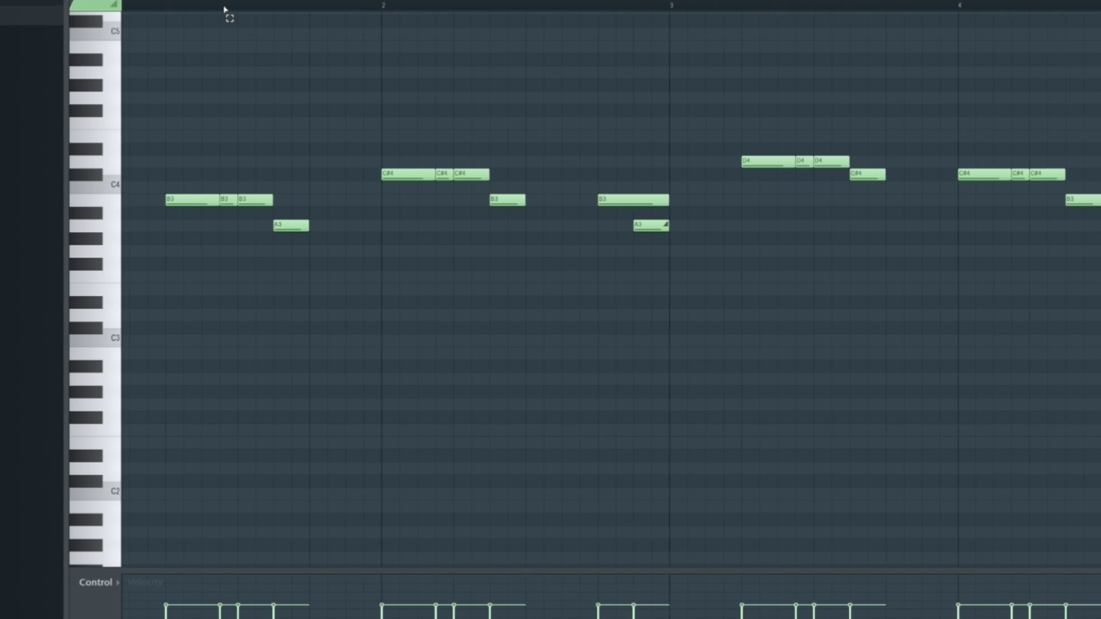
Examine the four-bar bass pattern and point out the A3 slide note under the long B3 at the end of bar 2.
{"action": "scroll", "coordinate": [399, 37], "scroll_direction": "left", "scroll_amount": 1}
{"action": "scroll", "coordinate": [457, 174], "scroll_direction": "down", "scroll_amount": 1}
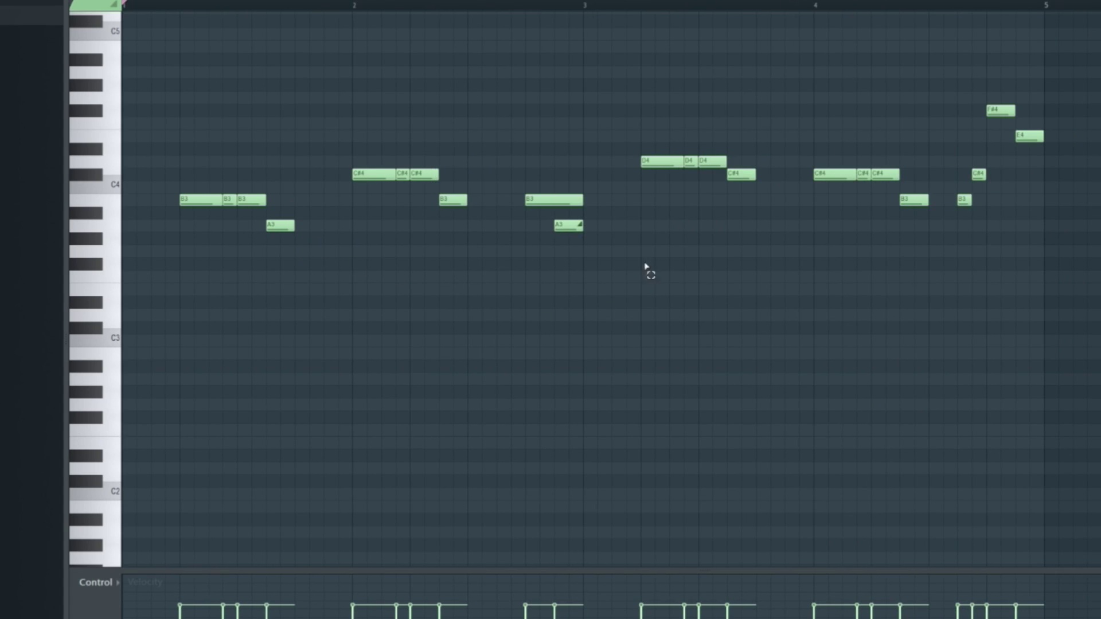
{"action": "left_click_drag", "start_coordinate": [612, 220], "coordinate": [588, 235]}
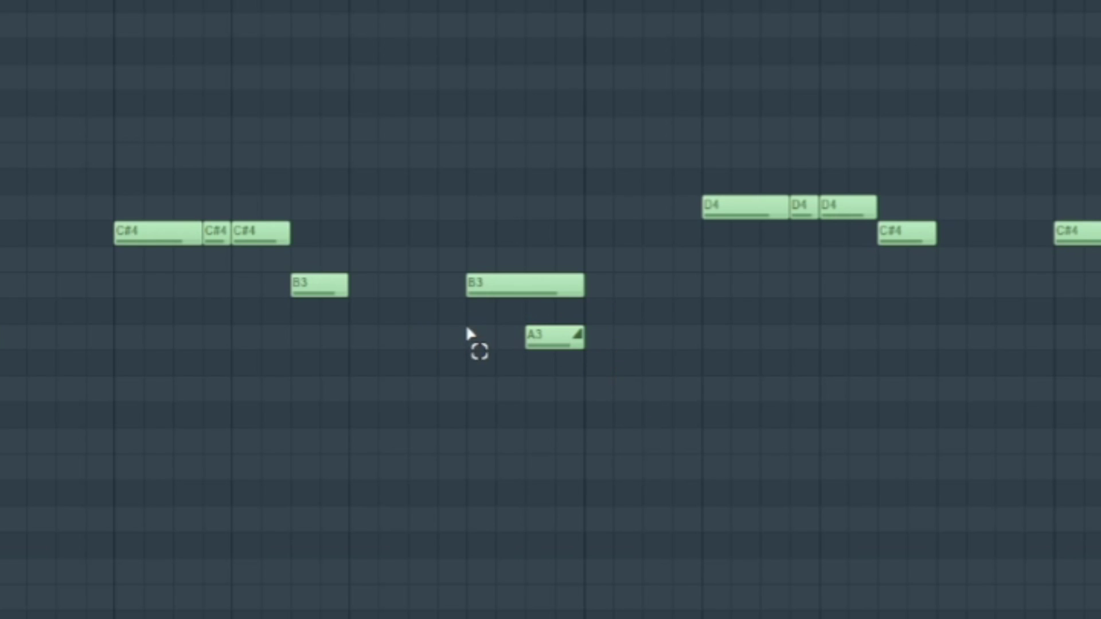
{"action": "left_click_drag", "start_coordinate": [468, 333], "coordinate": [611, 343]}
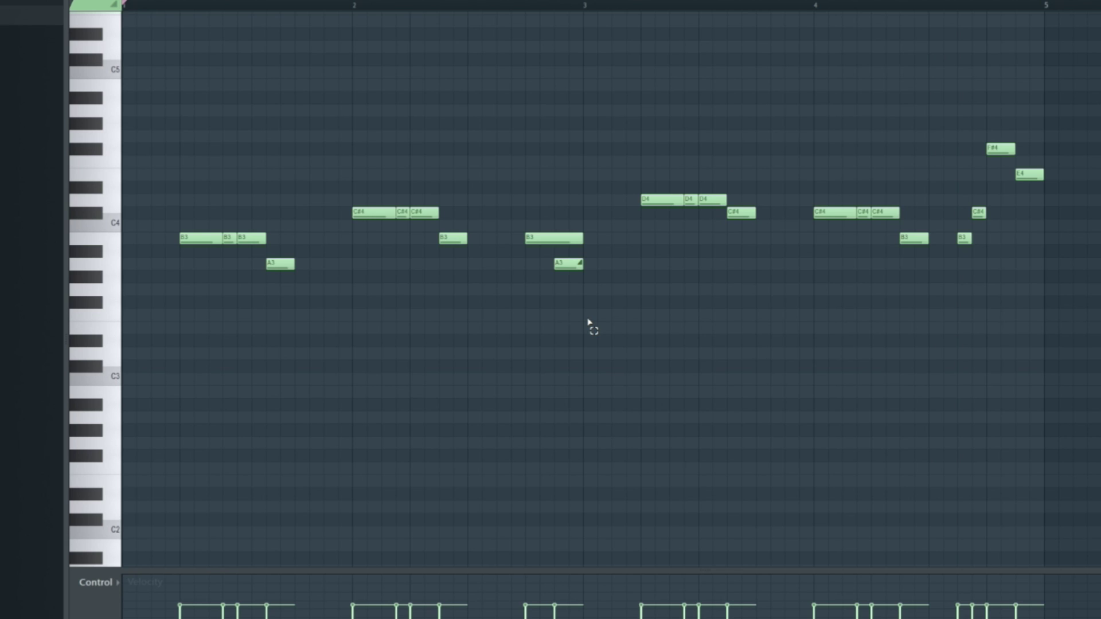
Highlight the closing notes of the bass phrases in turn and clear the selection.
{"action": "left_click_drag", "start_coordinate": [296, 206], "coordinate": [237, 297]}
{"action": "left_click_drag", "start_coordinate": [474, 182], "coordinate": [417, 264]}
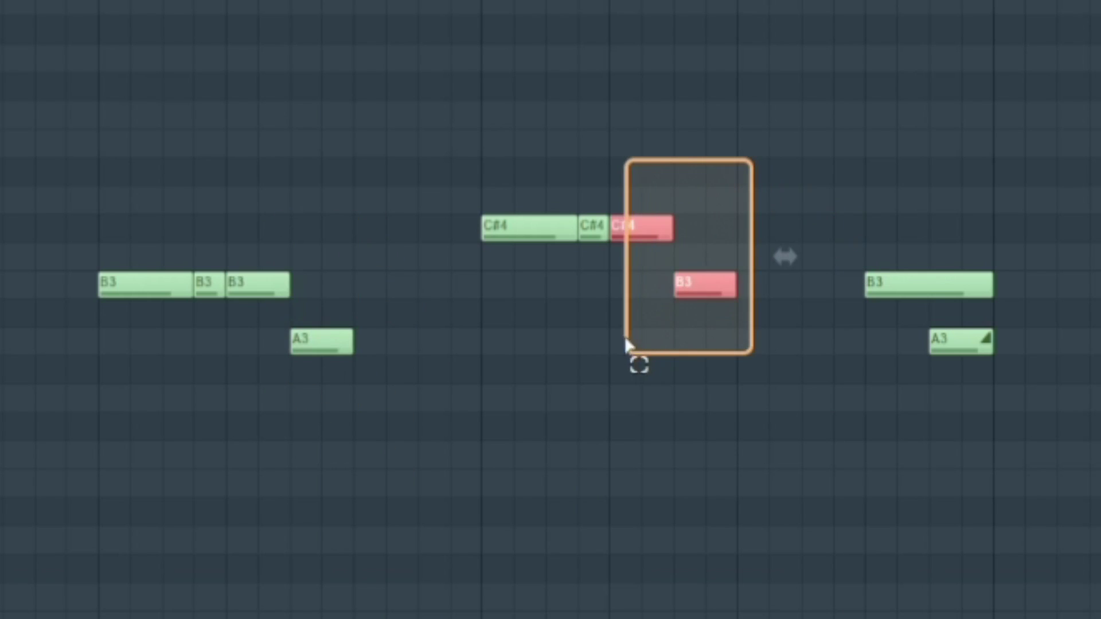
{"action": "left_click_drag", "start_coordinate": [625, 342], "coordinate": [625, 344]}
{"action": "left_click", "coordinate": [1007, 381]}
{"action": "left_click_drag", "start_coordinate": [1042, 270], "coordinate": [892, 418]}
{"action": "left_click", "coordinate": [892, 418]}
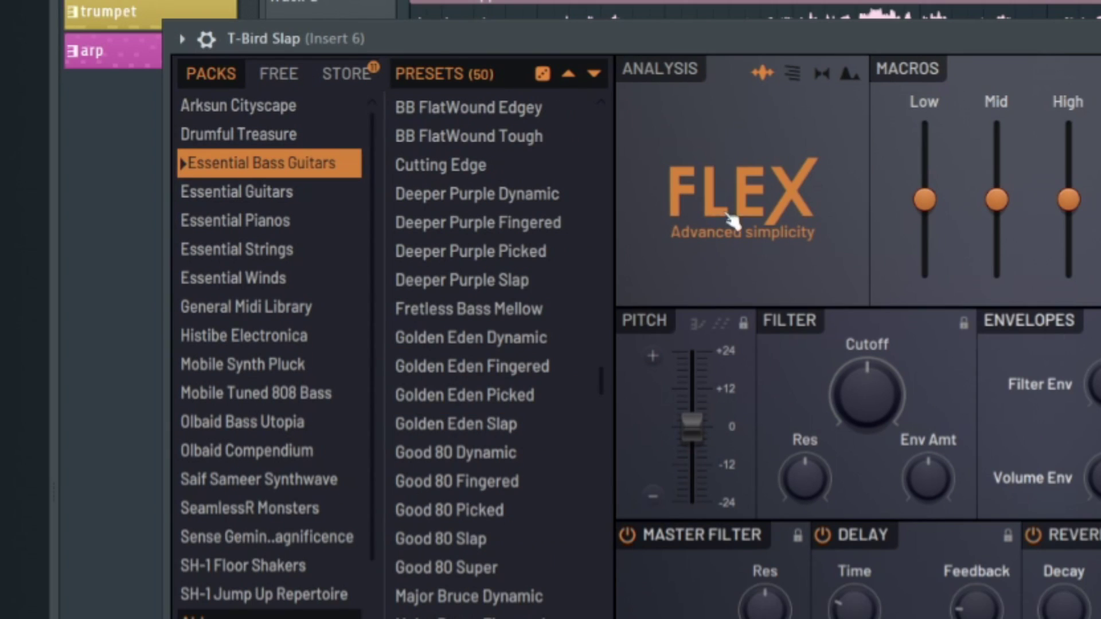
Solo the bass layers Good 80 Fingered, BB FlatWound Edgey and T-Bird Slap one after another to audition them.
{"action": "scroll", "coordinate": [507, 498], "scroll_direction": "down", "scroll_amount": 5}
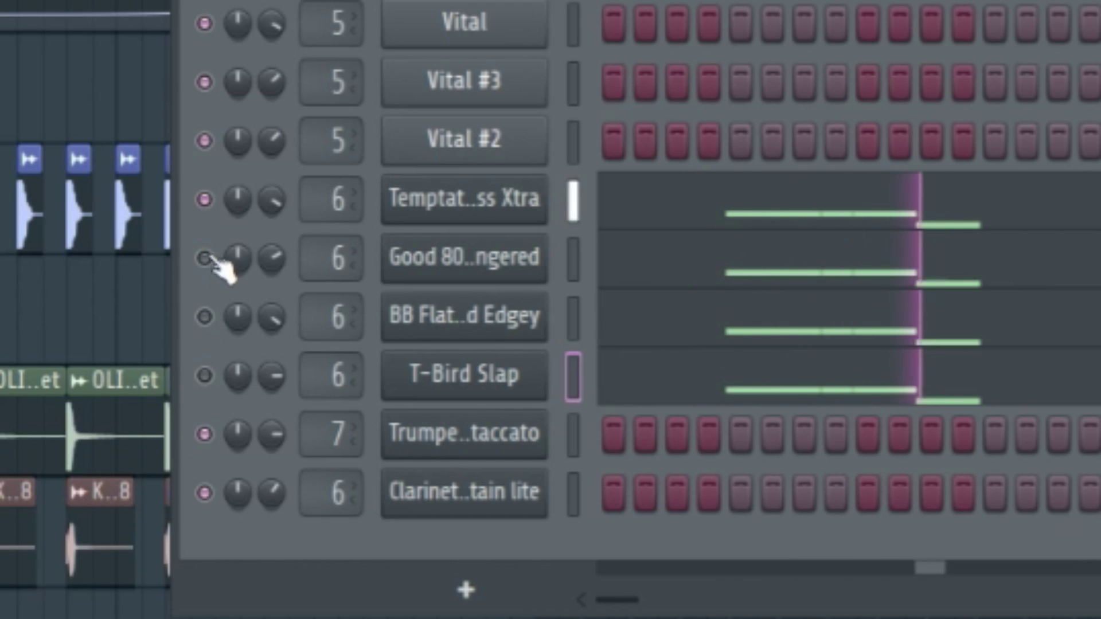
{"action": "left_click", "coordinate": [204, 258], "text": "ctrl"}
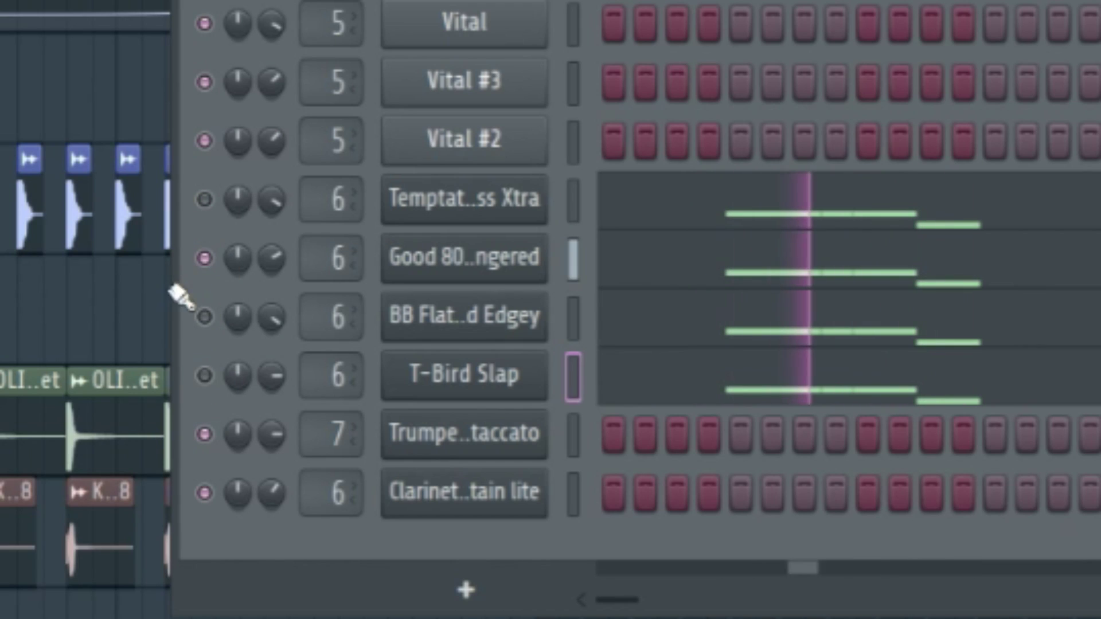
{"action": "left_click", "coordinate": [204, 317], "text": "ctrl"}
{"action": "left_click", "coordinate": [204, 376], "text": "ctrl"}
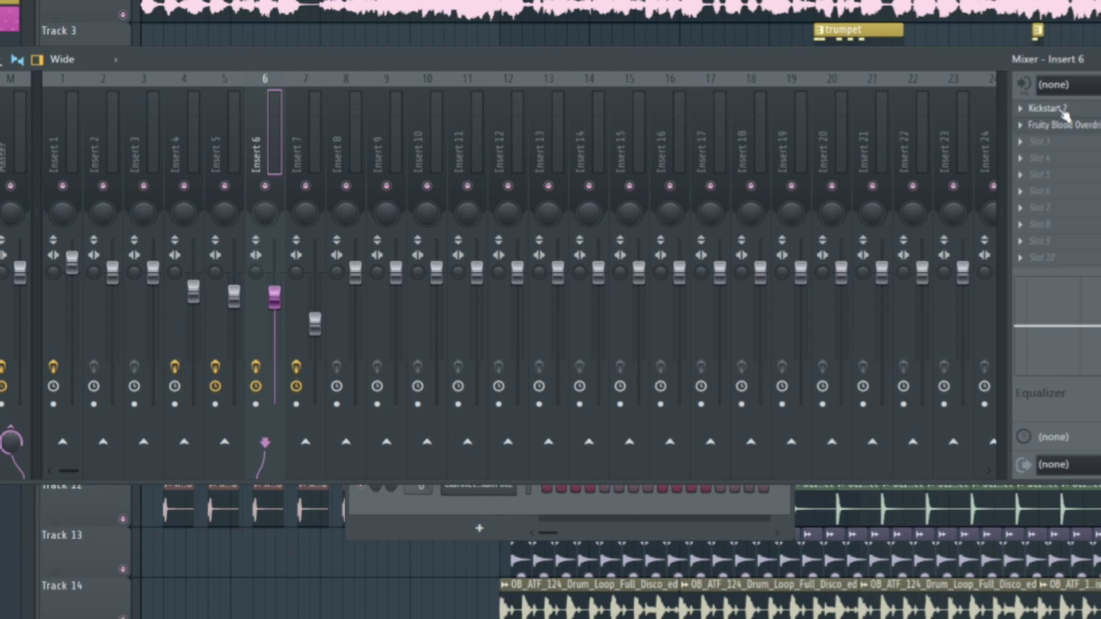
Inspect the Kickstart 2 and Fruity Blood Overdrive settings on the bass channels' mixer Insert 6.
{"action": "left_click", "coordinate": [1061, 111]}
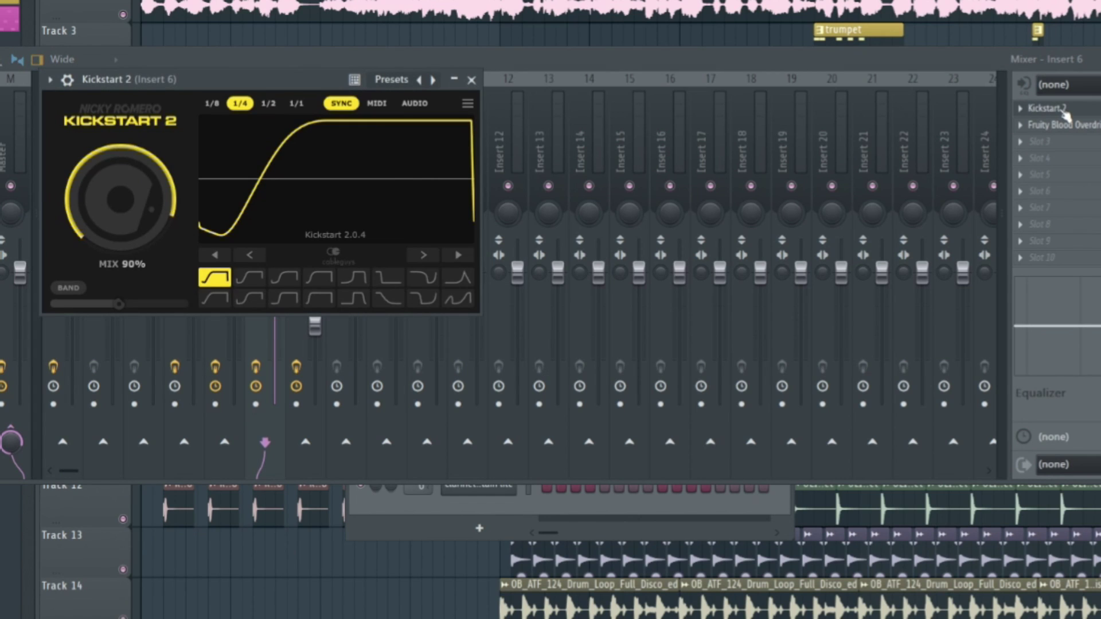
{"action": "left_click", "coordinate": [1064, 124]}
{"action": "left_click_drag", "start_coordinate": [590, 300], "coordinate": [550, 142]}
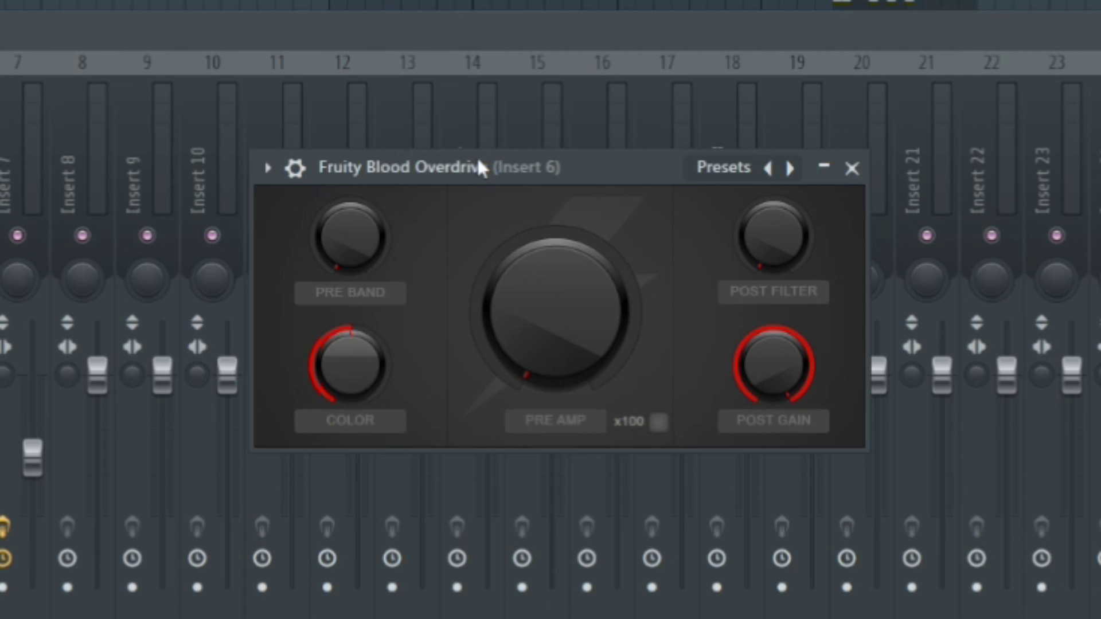
{"action": "left_click_drag", "start_coordinate": [594, 143], "coordinate": [446, 139]}
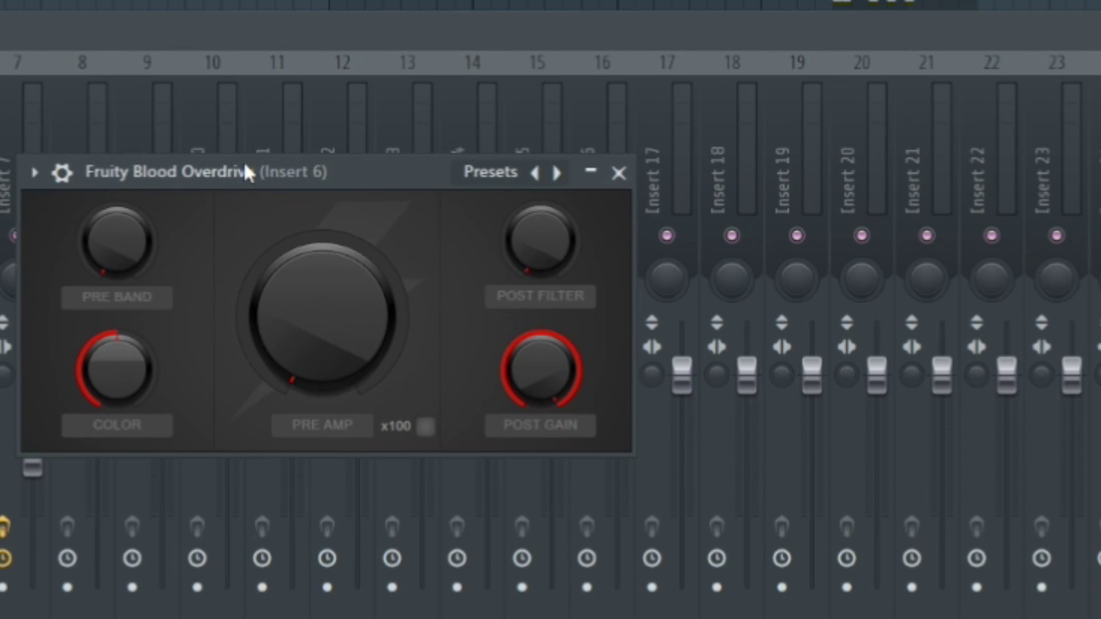
{"action": "left_click_drag", "start_coordinate": [287, 169], "coordinate": [368, 165]}
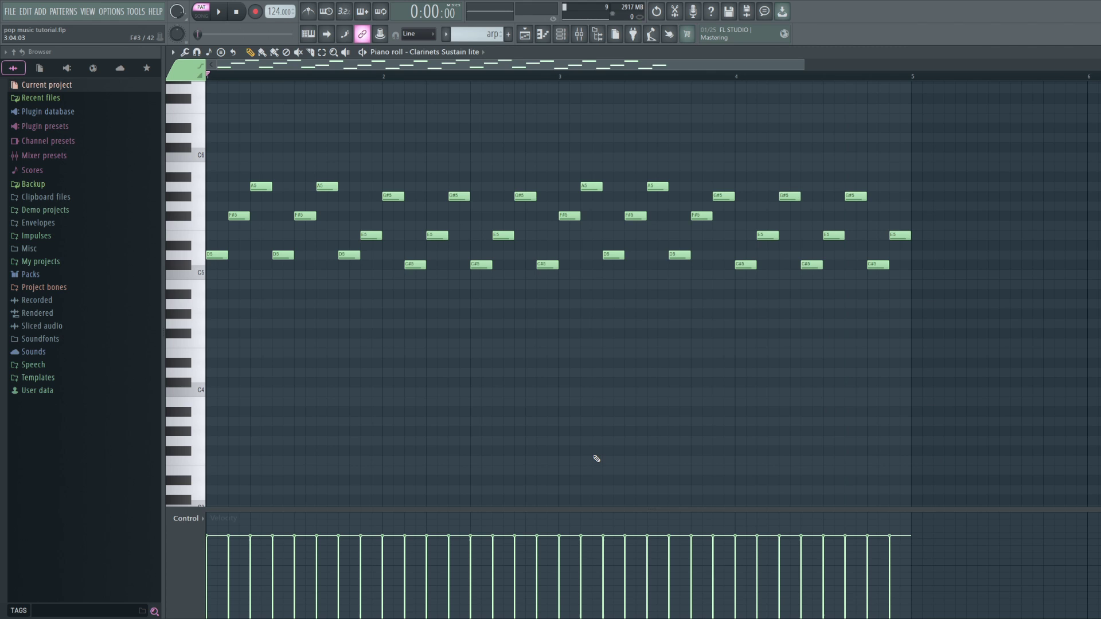
Play the arp pattern and examine its Clarinets Sustain lite notes in the piano roll.
{"action": "key", "text": "space"}
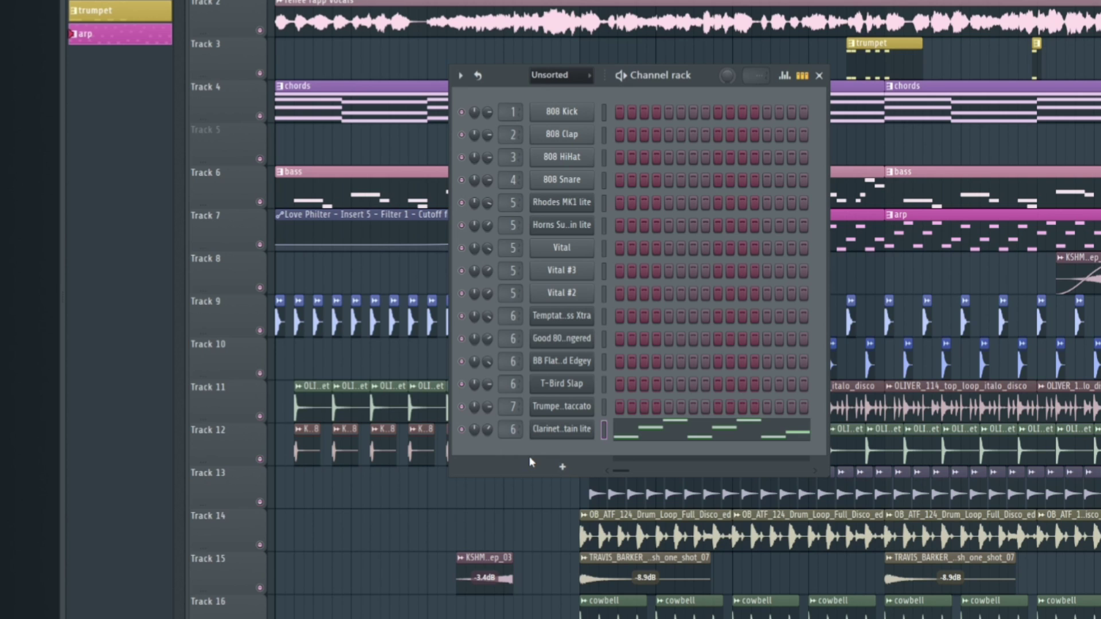
{"action": "left_click", "coordinate": [670, 435]}
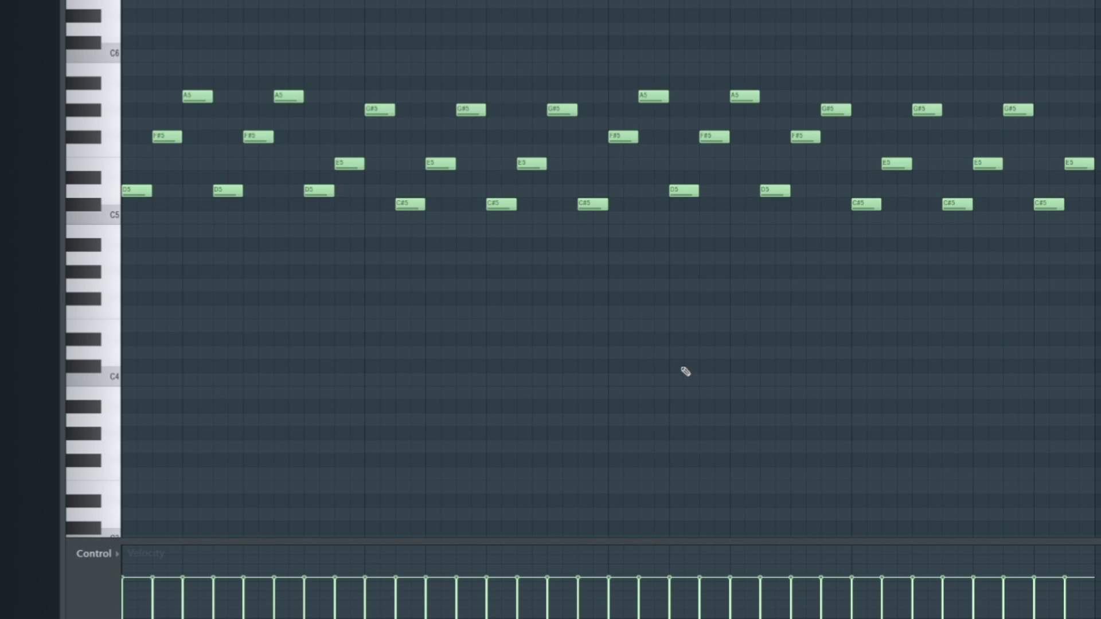
{"action": "scroll", "coordinate": [647, 189], "scroll_direction": "up", "scroll_amount": 2}
{"action": "scroll", "coordinate": [613, 102], "scroll_direction": "up", "scroll_amount": 1}
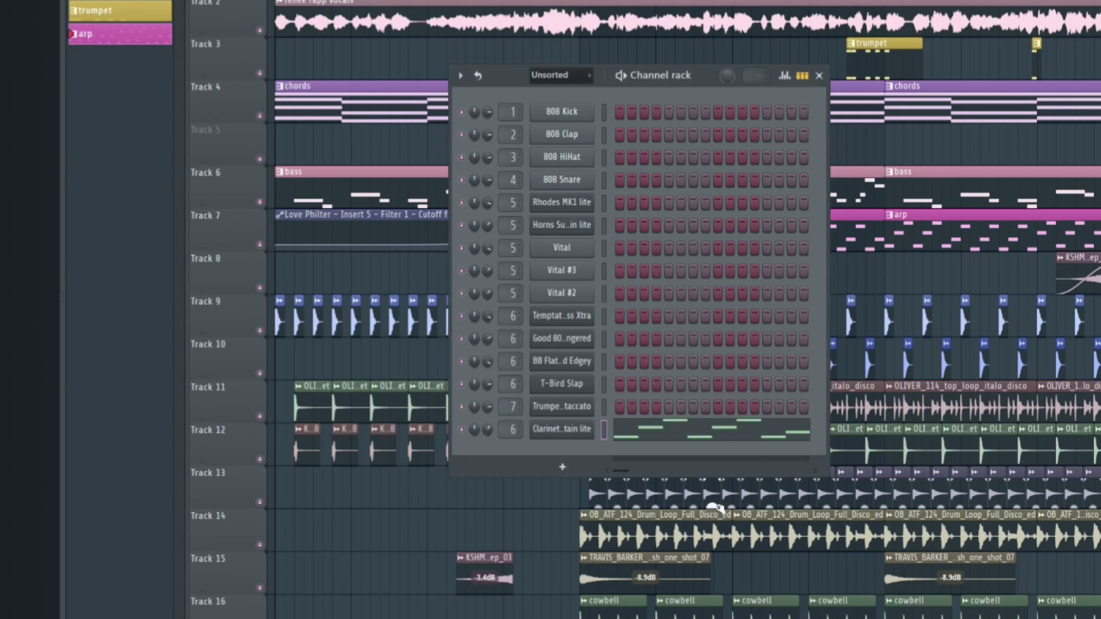
Show the mixer insert used by the Clarinets Sustain lite channel and view its Kickstart 2 and Fruity Blood Overdrive effects.
{"action": "left_click", "coordinate": [507, 431]}
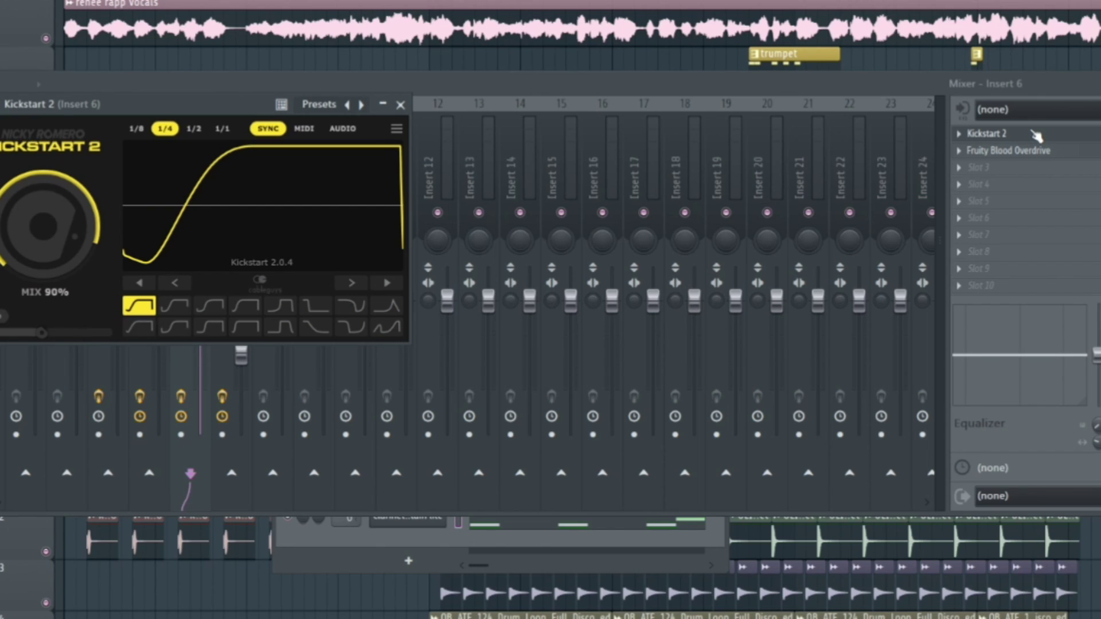
{"action": "left_click", "coordinate": [1037, 135]}
{"action": "left_click", "coordinate": [1005, 151]}
{"action": "left_click_drag", "start_coordinate": [431, 171], "coordinate": [518, 152]}
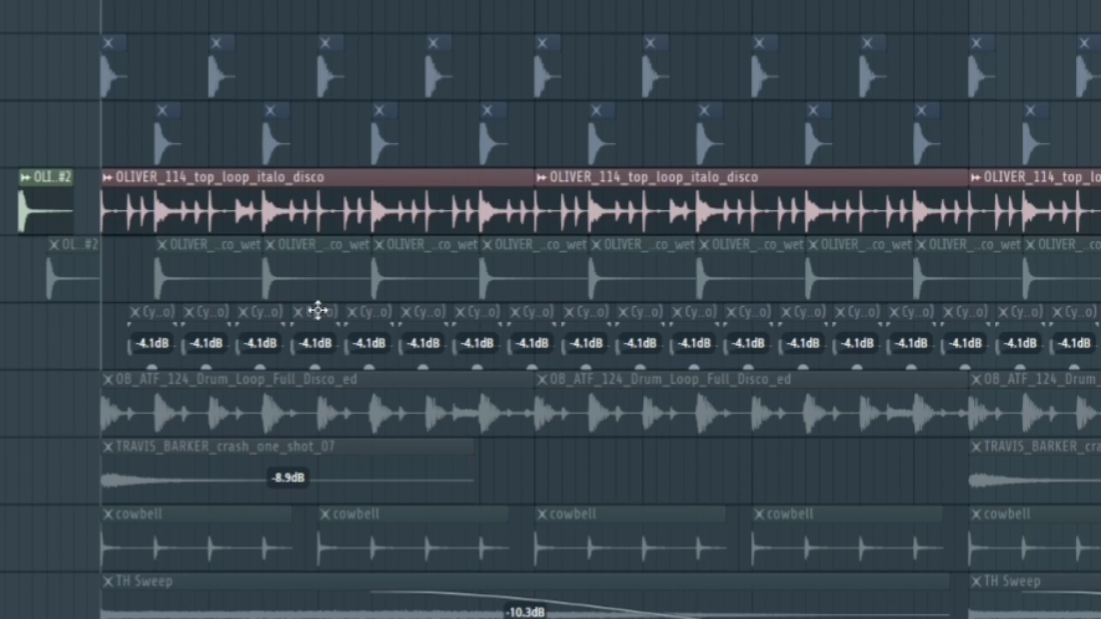
Audition the chorus drum tracks in solo, including the OLIVER_114_top_loop_italo_disco and OB_ATF_124_Drum_Loop_Full_Disco_ed loops.
{"action": "key", "text": "space"}
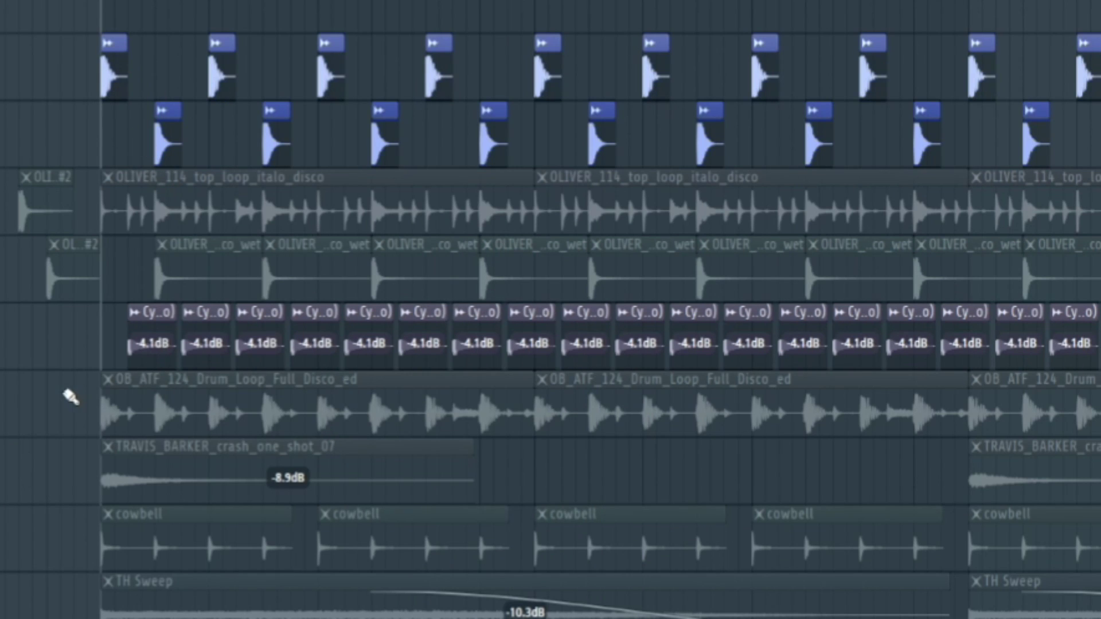
{"action": "left_click", "coordinate": [70, 397]}
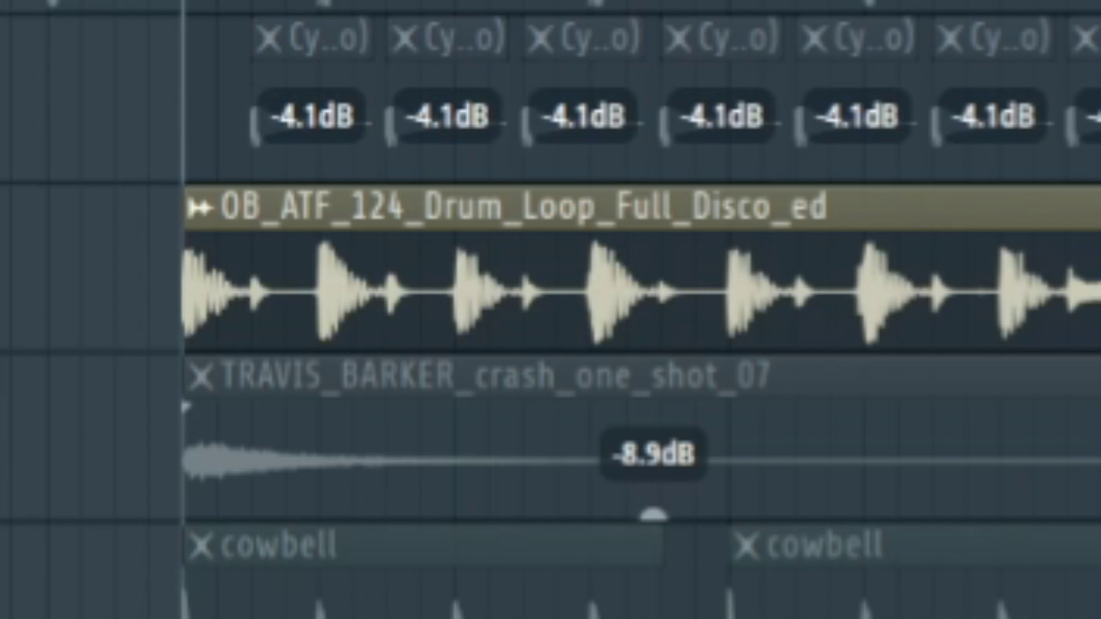
{"action": "key", "text": "space"}
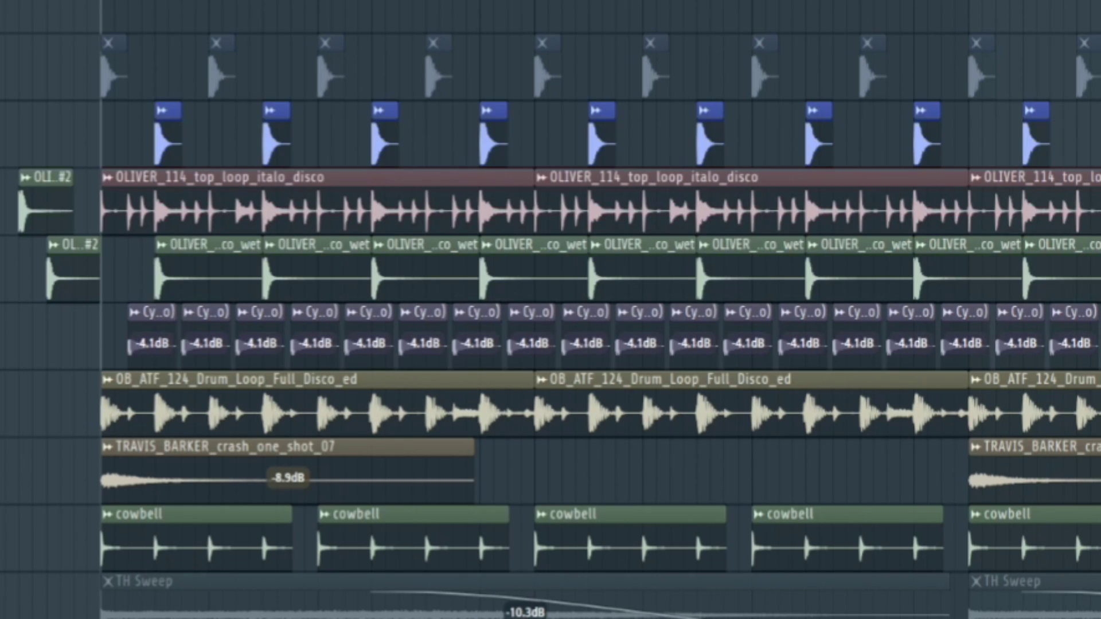
{"action": "key", "text": "space"}
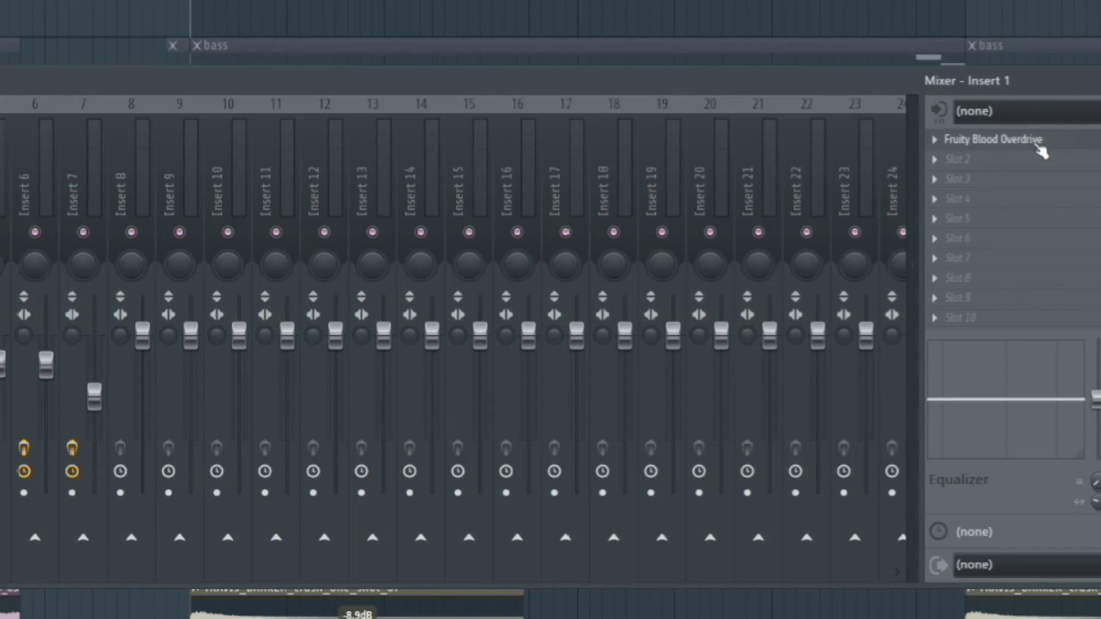
Open the Fruity Blood Overdrive effect on mixer Insert 1 and examine its settings.
{"action": "left_click", "coordinate": [1041, 150]}
{"action": "left_click_drag", "start_coordinate": [0, 60], "coordinate": [348, 154]}
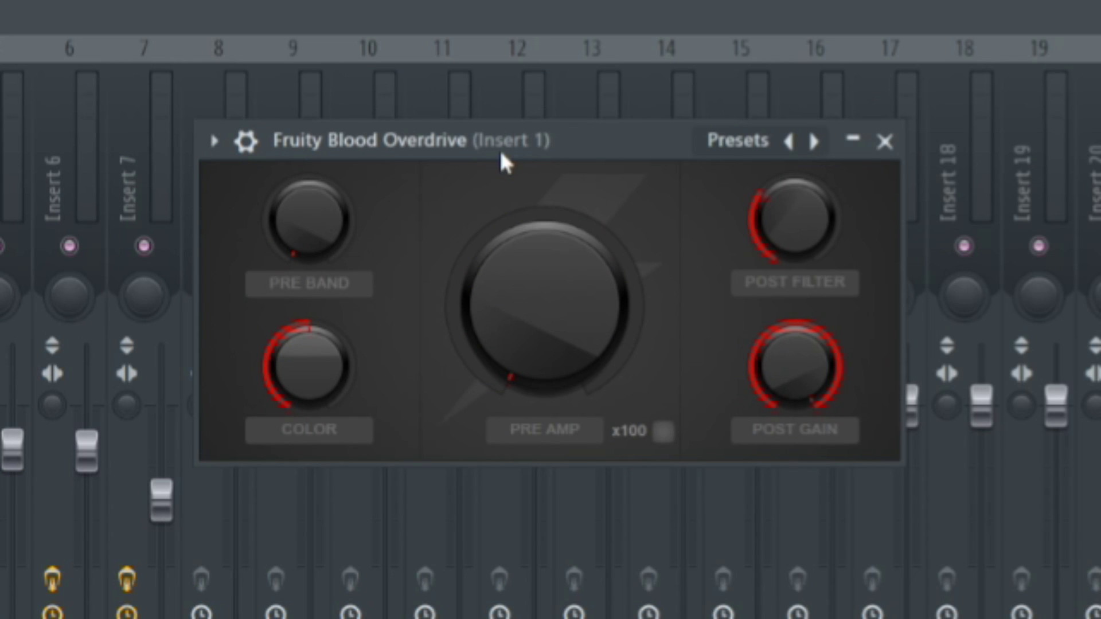
{"action": "left_click_drag", "start_coordinate": [499, 148], "coordinate": [549, 148]}
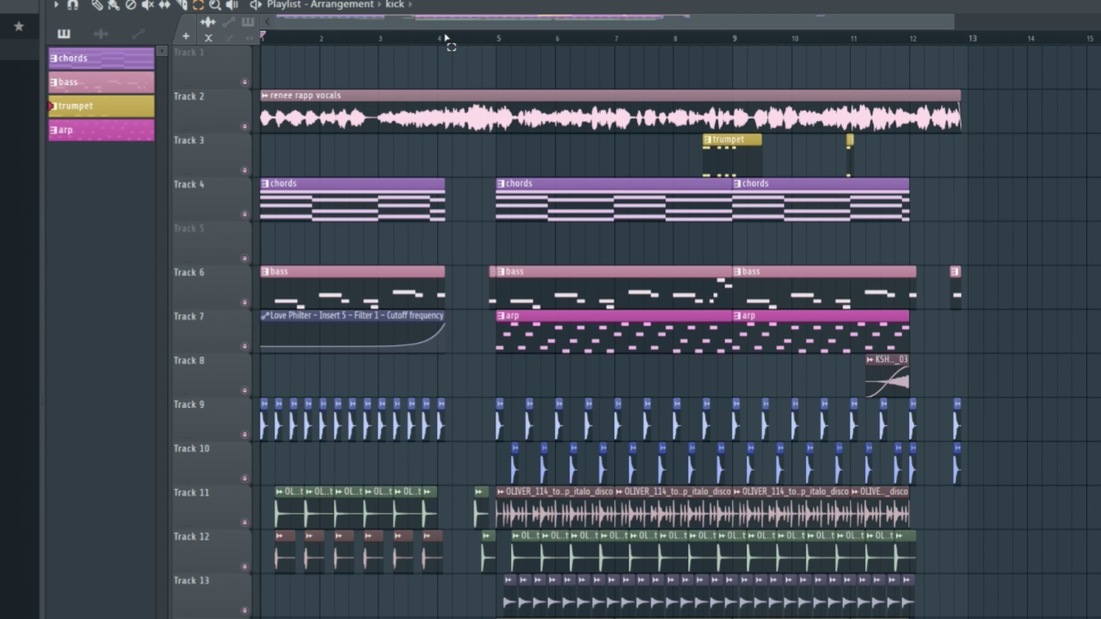
Mark the song sections one after another as time selections in the playlist: verse from bar 1, chorus, and instrumental break from bar 4.
{"action": "left_click_drag", "start_coordinate": [442, 40], "coordinate": [276, 39]}
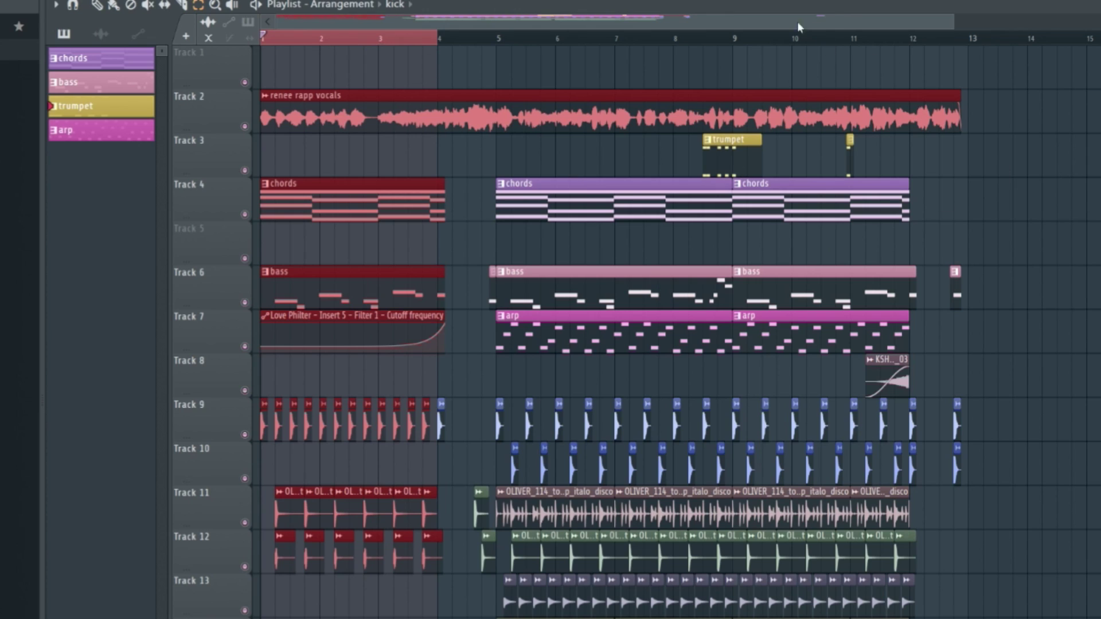
{"action": "left_click", "coordinate": [516, 67]}
{"action": "left_click_drag", "start_coordinate": [482, 39], "coordinate": [998, 57]}
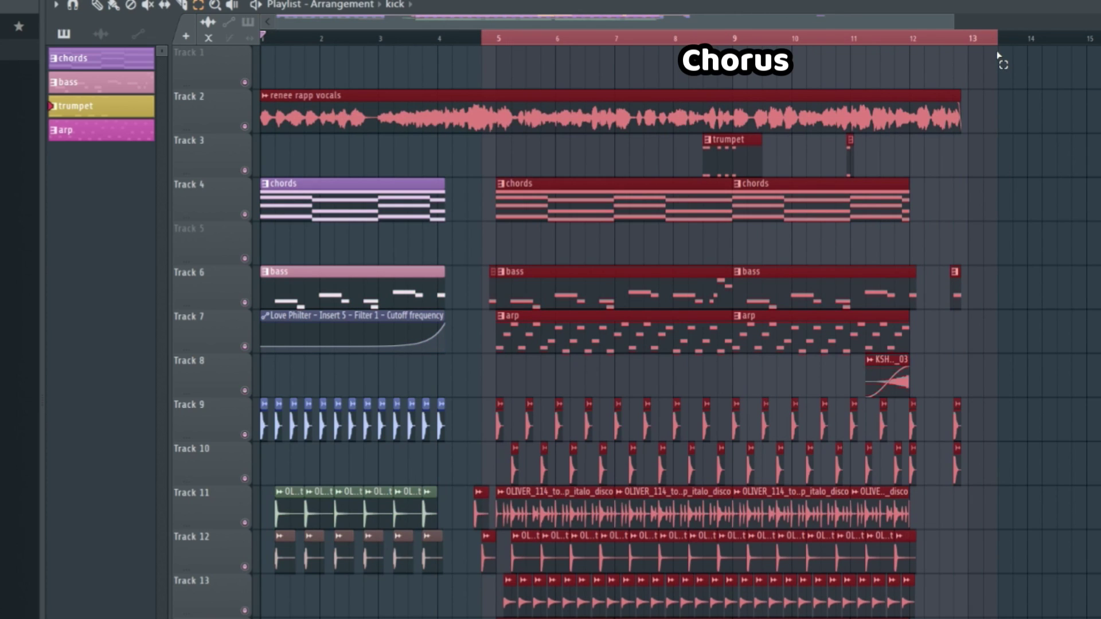
{"action": "left_click_drag", "start_coordinate": [441, 38], "coordinate": [496, 45]}
{"action": "scroll", "coordinate": [489, 251], "scroll_direction": "down", "scroll_amount": 1}
{"action": "scroll", "coordinate": [488, 251], "scroll_direction": "down", "scroll_amount": 4}
{"action": "scroll", "coordinate": [475, 240], "scroll_direction": "up", "scroll_amount": 5}
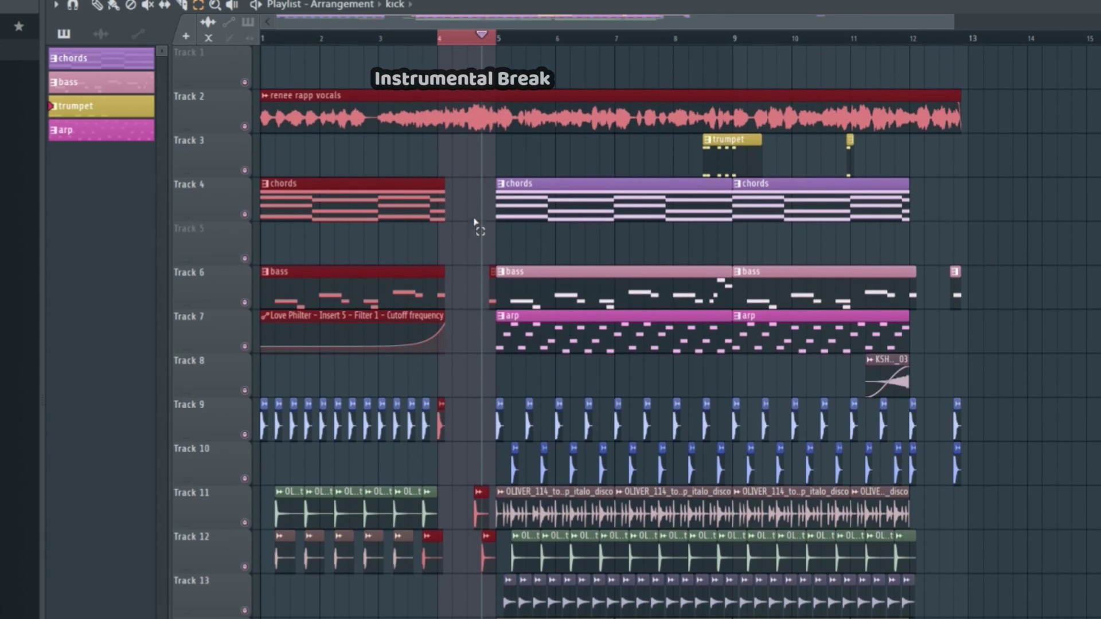
{"action": "scroll", "coordinate": [555, 398], "scroll_direction": "up", "scroll_amount": 3}
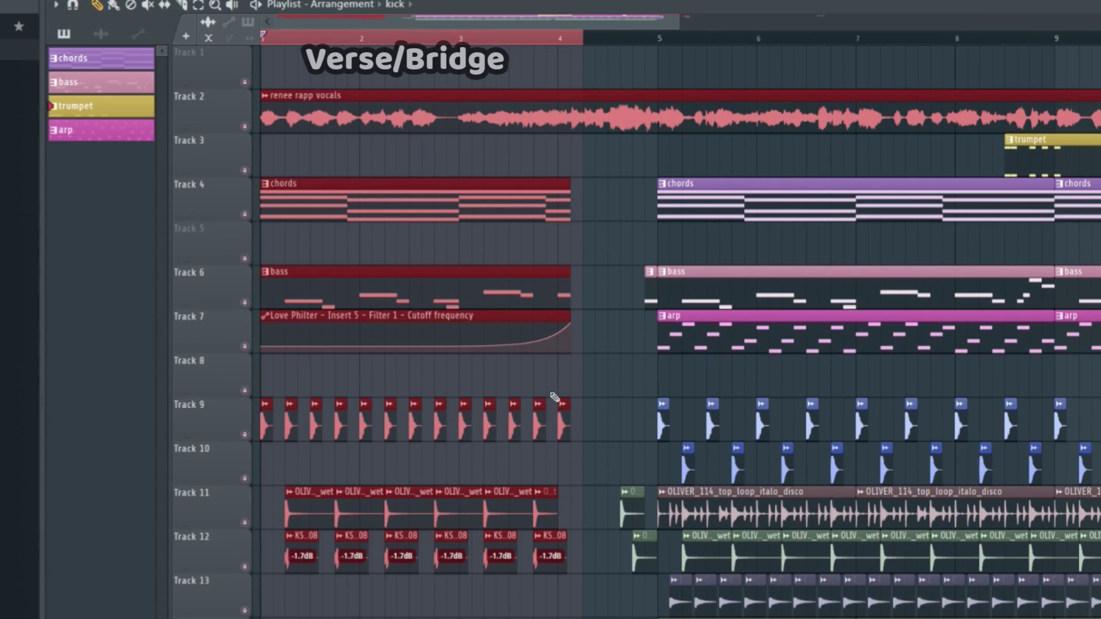
Move the Love Philter cutoff frequency automation clip up to Track 5 beneath the chords and back down to Track 7.
{"action": "left_click", "coordinate": [407, 218]}
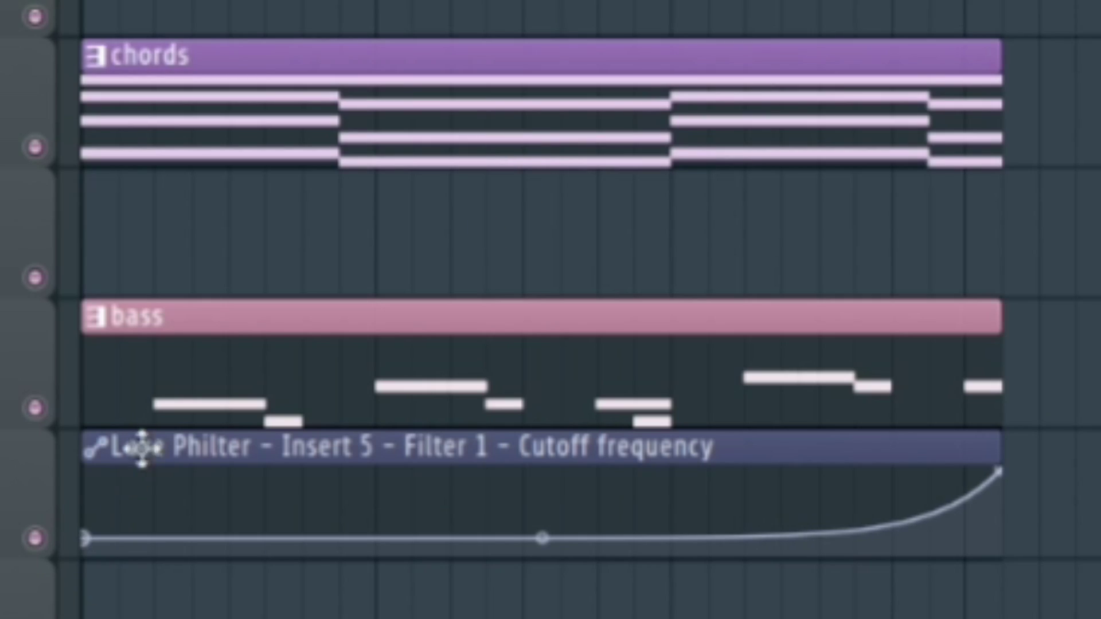
{"action": "left_click_drag", "start_coordinate": [281, 315], "coordinate": [266, 220]}
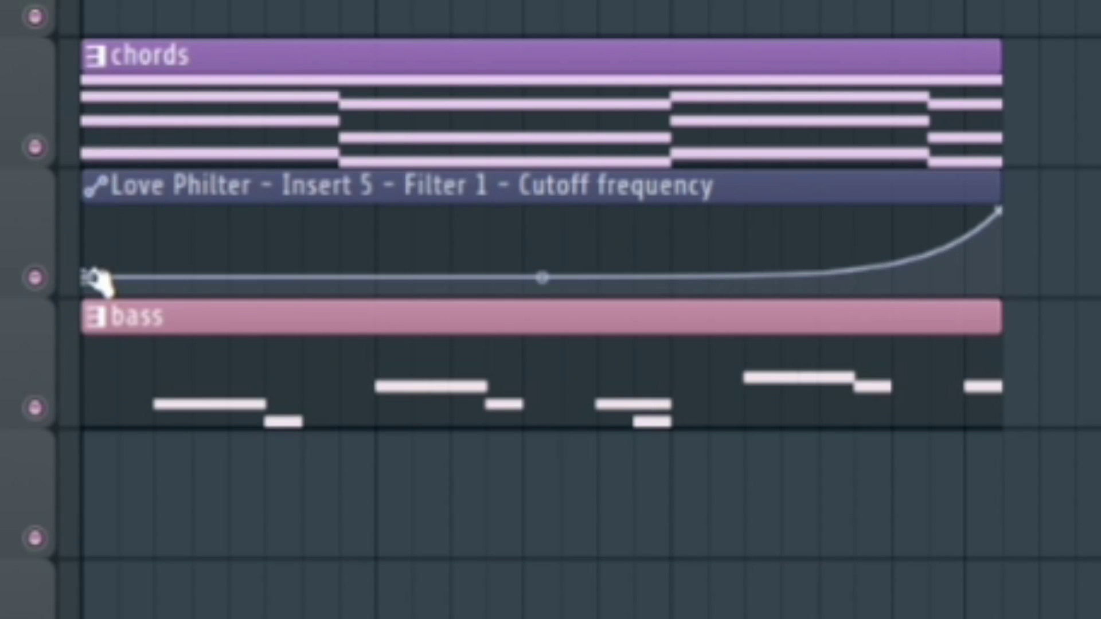
{"action": "left_click_drag", "start_coordinate": [471, 191], "coordinate": [283, 522]}
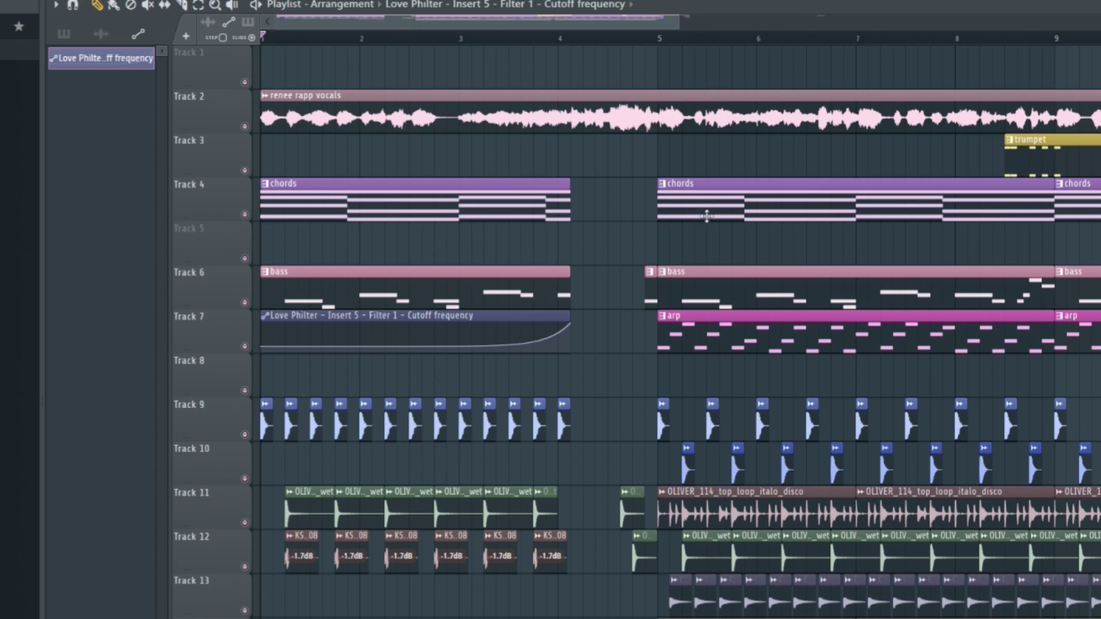
Play the verse drum layers in solo, auditioning the clips on Track 12 and the kicks on Track 9.
{"action": "left_click", "coordinate": [815, 293]}
{"action": "scroll", "coordinate": [310, 302], "scroll_direction": "down", "scroll_amount": 2}
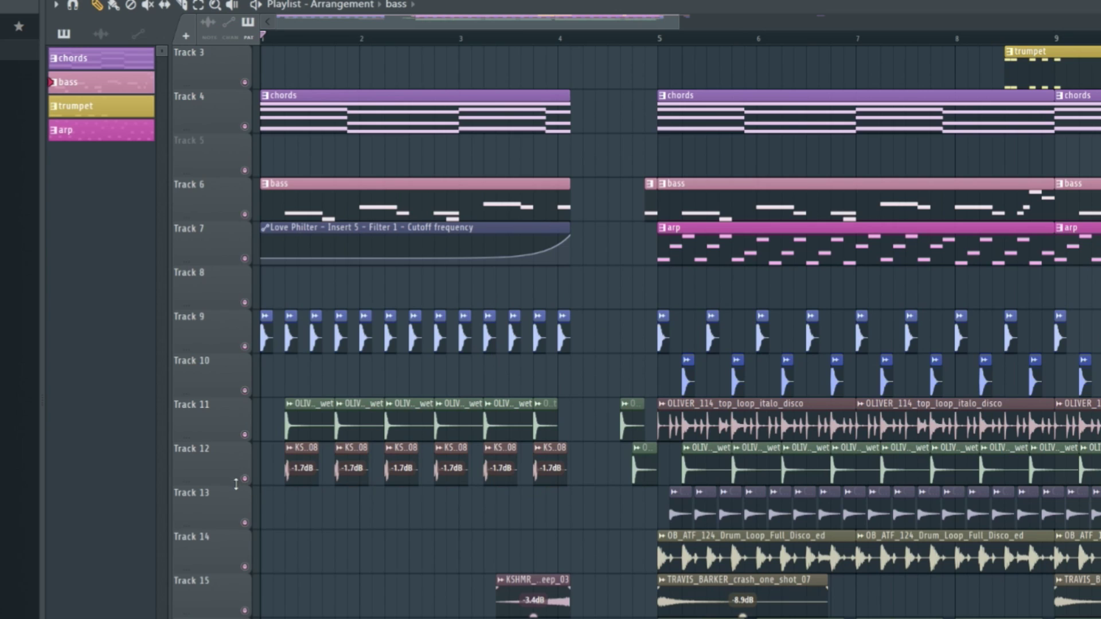
{"action": "key", "text": "space"}
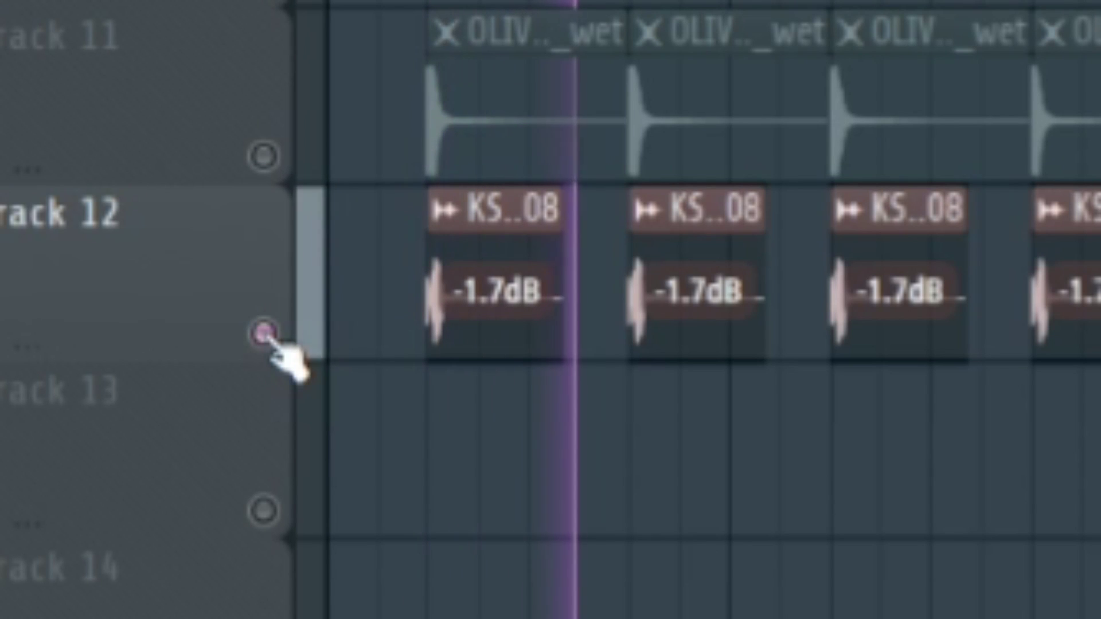
{"action": "key", "text": "space"}
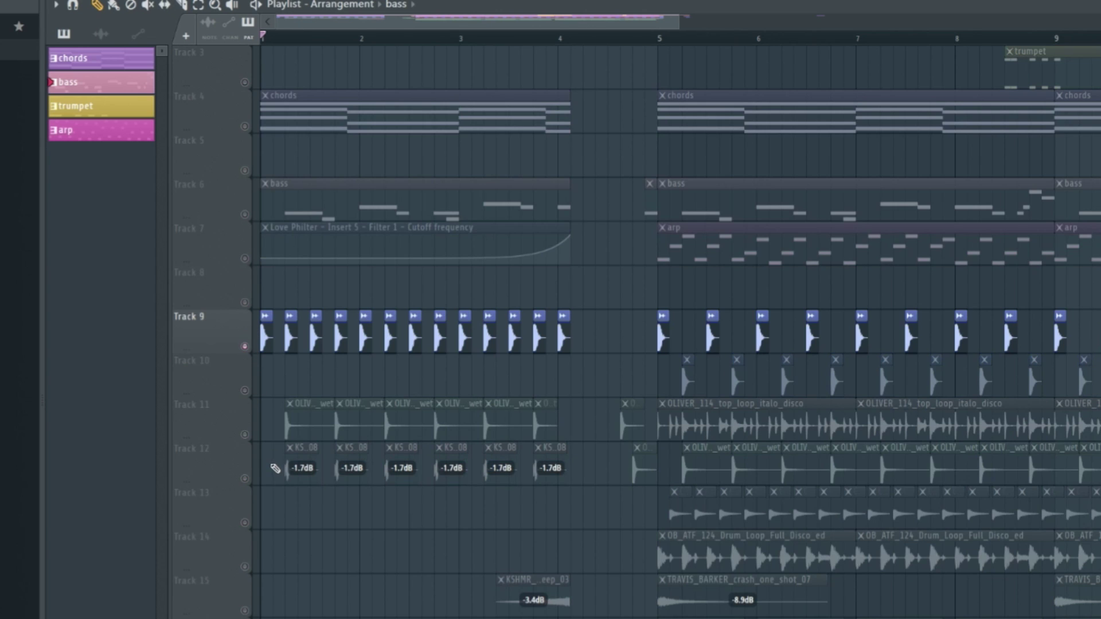
{"action": "key", "text": "space"}
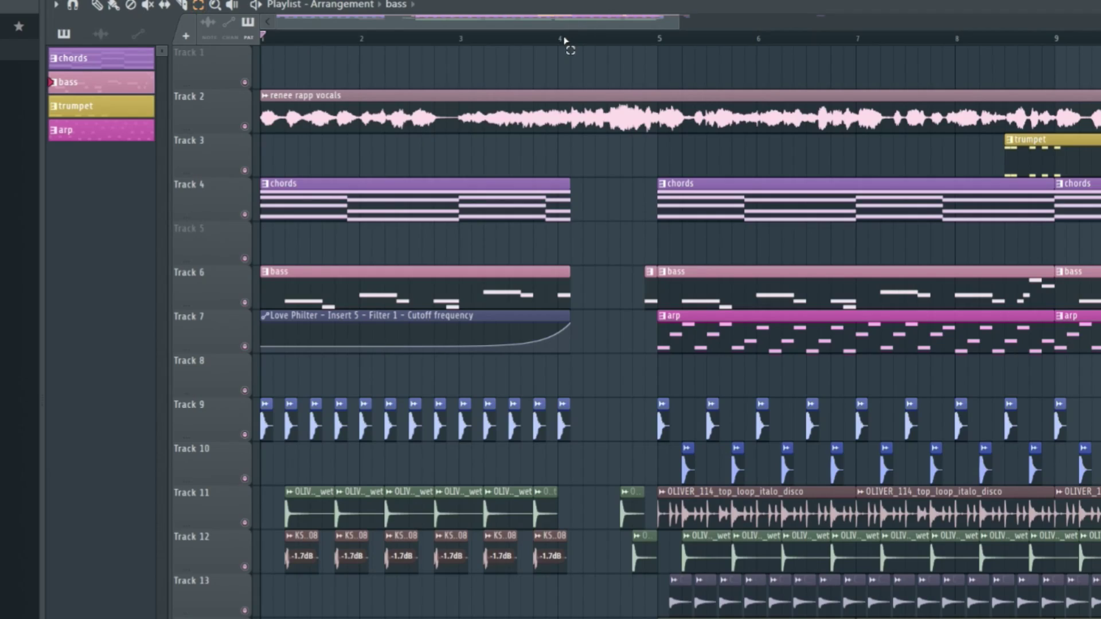
Highlight the verse from bar 1 to just past bar 4, clear the selection and place the playhead in the instrumental break.
{"action": "left_click_drag", "start_coordinate": [567, 39], "coordinate": [335, 469]}
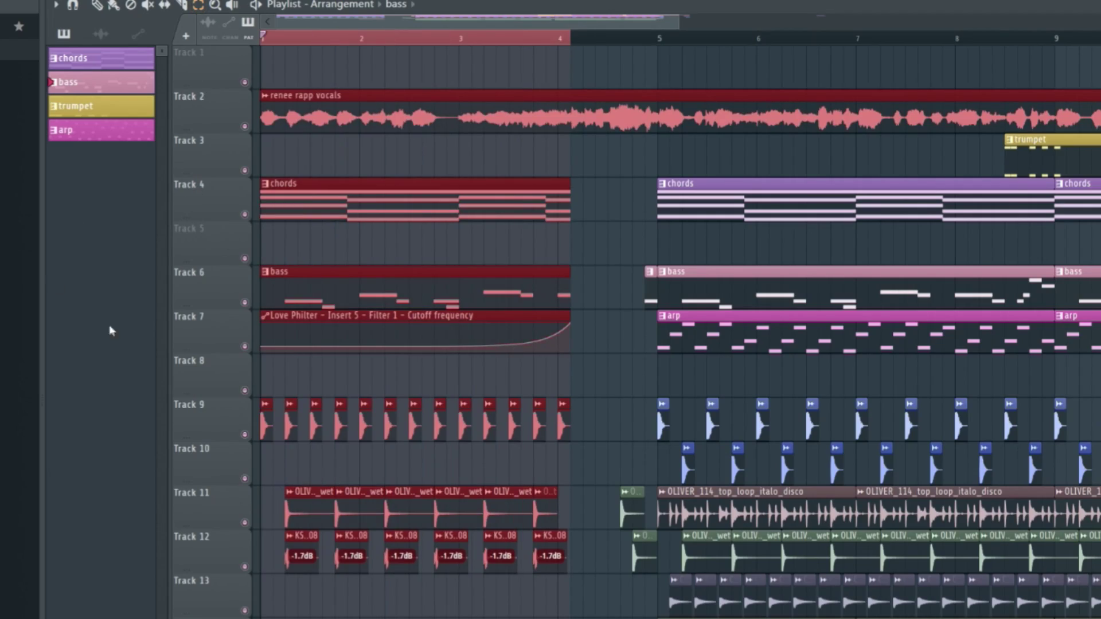
{"action": "key", "text": "ctrl+d"}
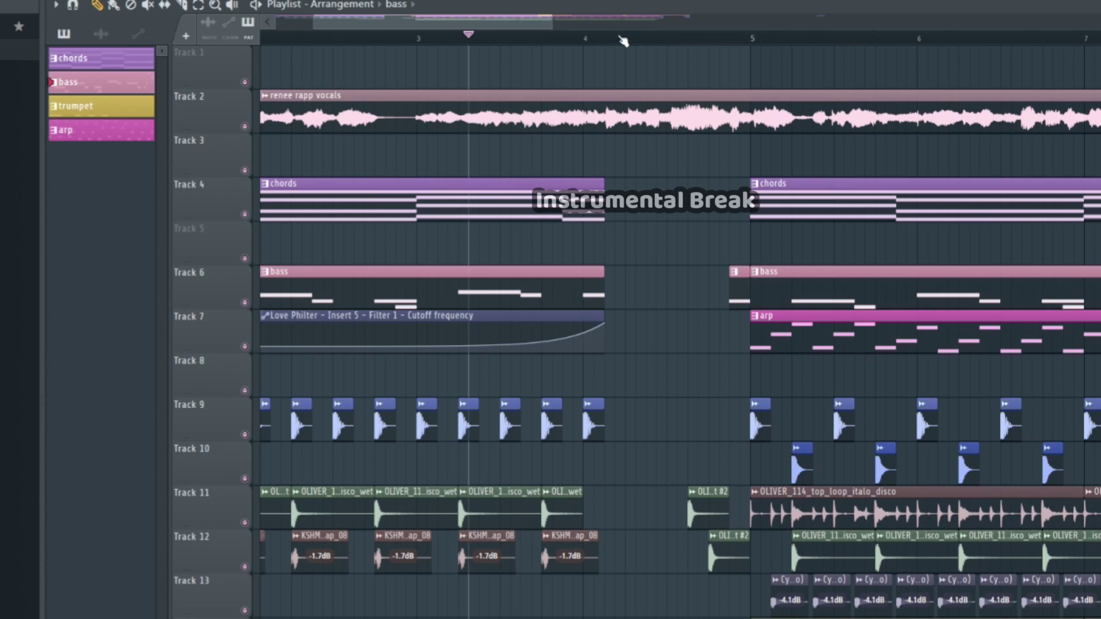
{"action": "left_click_drag", "start_coordinate": [510, 22], "coordinate": [559, 22]}
{"action": "left_click", "coordinate": [492, 39]}
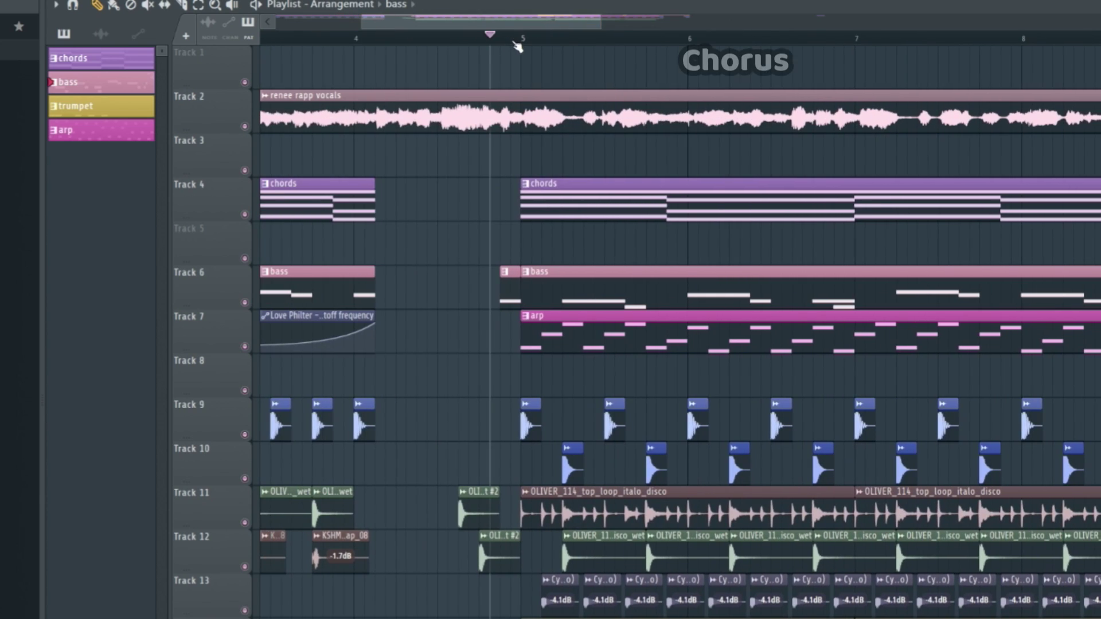
Review the chorus layers from bar 5 onward and solo the TH Sweep clips to audition them.
{"action": "scroll", "coordinate": [518, 46], "scroll_direction": "down", "scroll_amount": 2}
{"action": "scroll", "coordinate": [1014, 346], "scroll_direction": "right", "scroll_amount": 1}
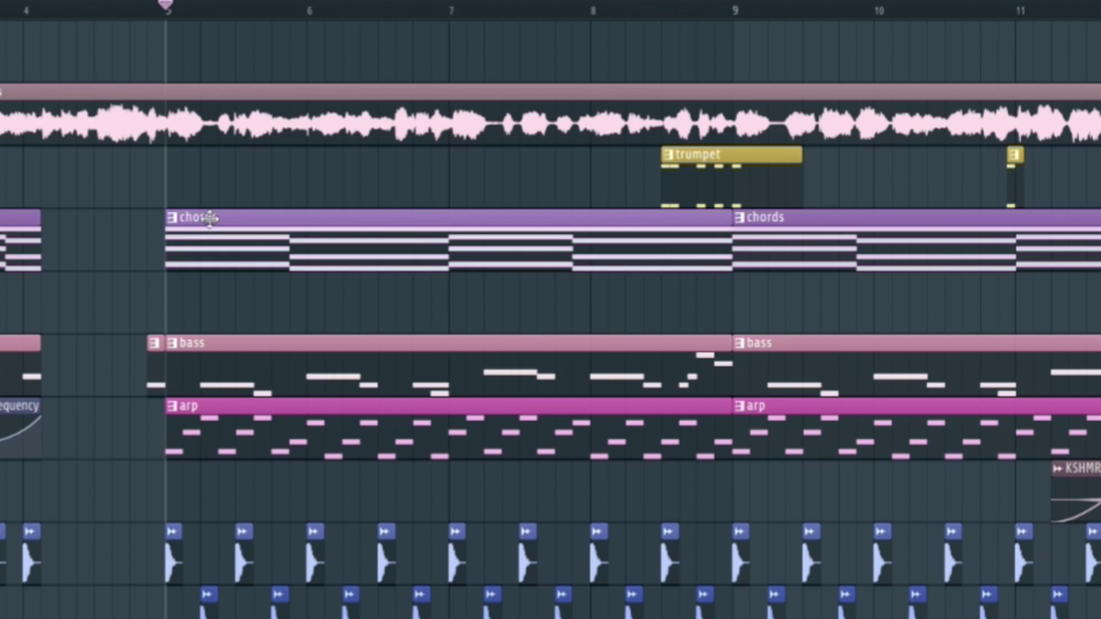
{"action": "scroll", "coordinate": [265, 450], "scroll_direction": "down", "scroll_amount": 3}
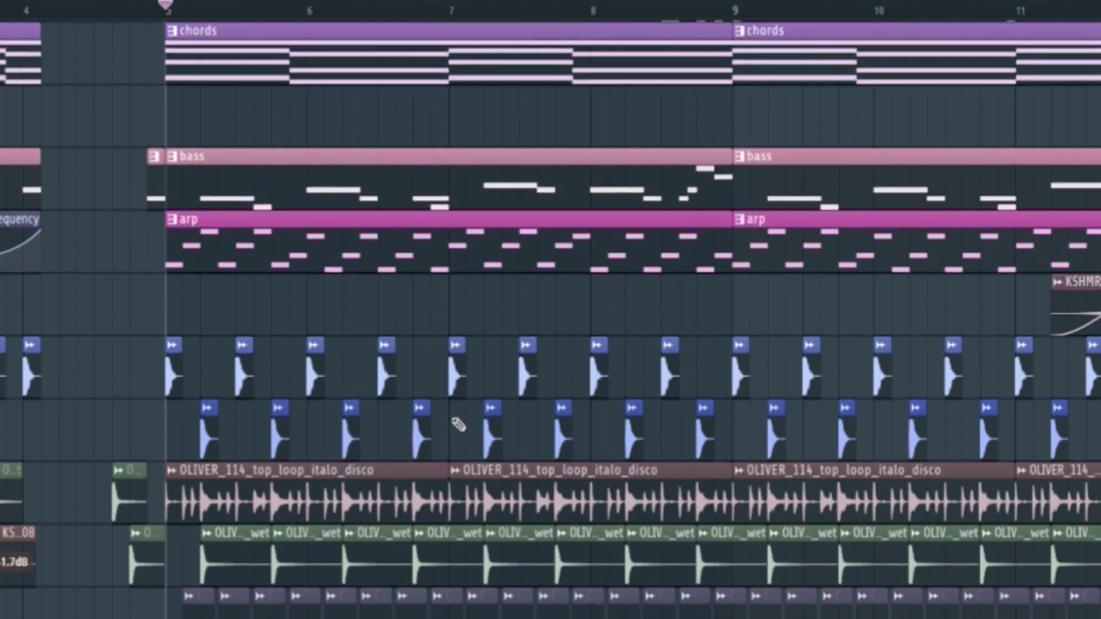
{"action": "key", "text": "alt+m"}
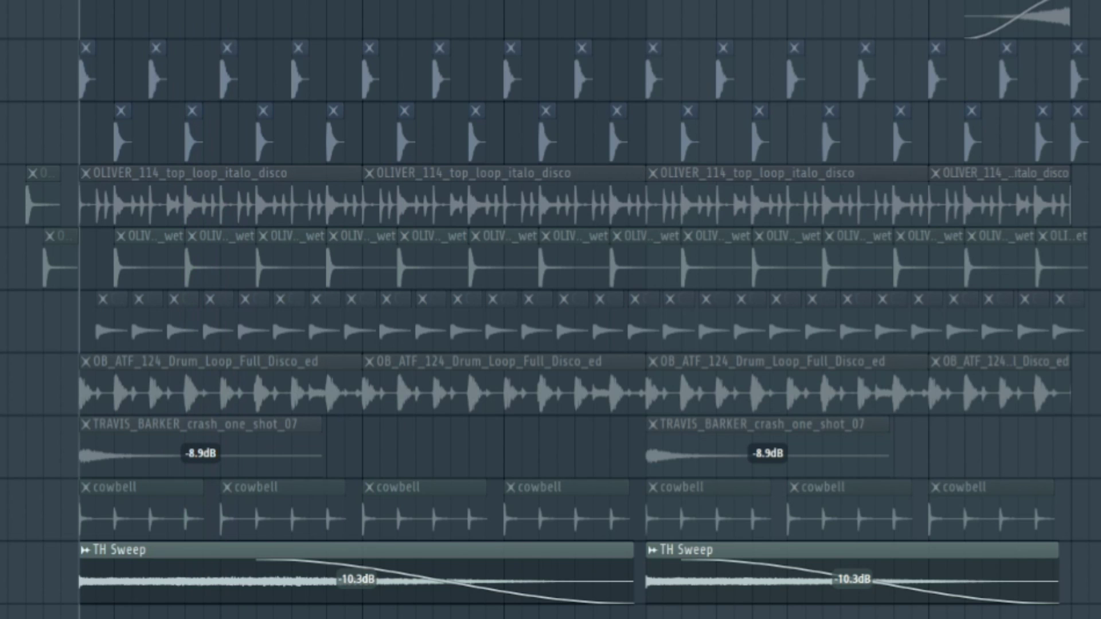
{"action": "key", "text": "alt+m"}
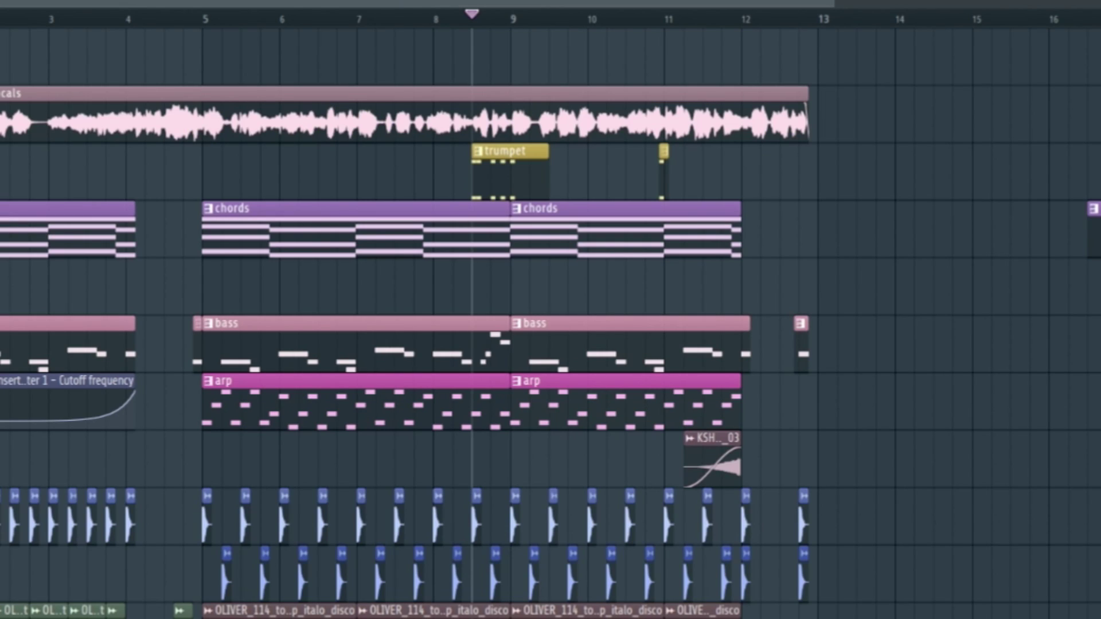
Solo the trumpet clips on Track 3 to audition them, restore the other tracks and play the full arrangement.
{"action": "key", "text": "alt+m"}
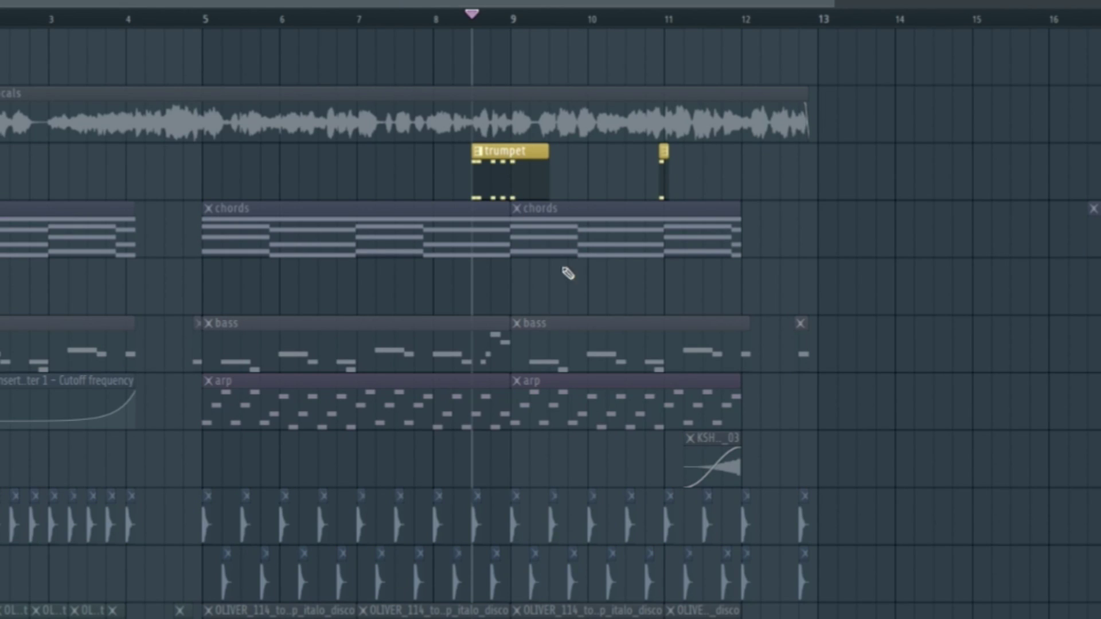
{"action": "key", "text": "alt+m"}
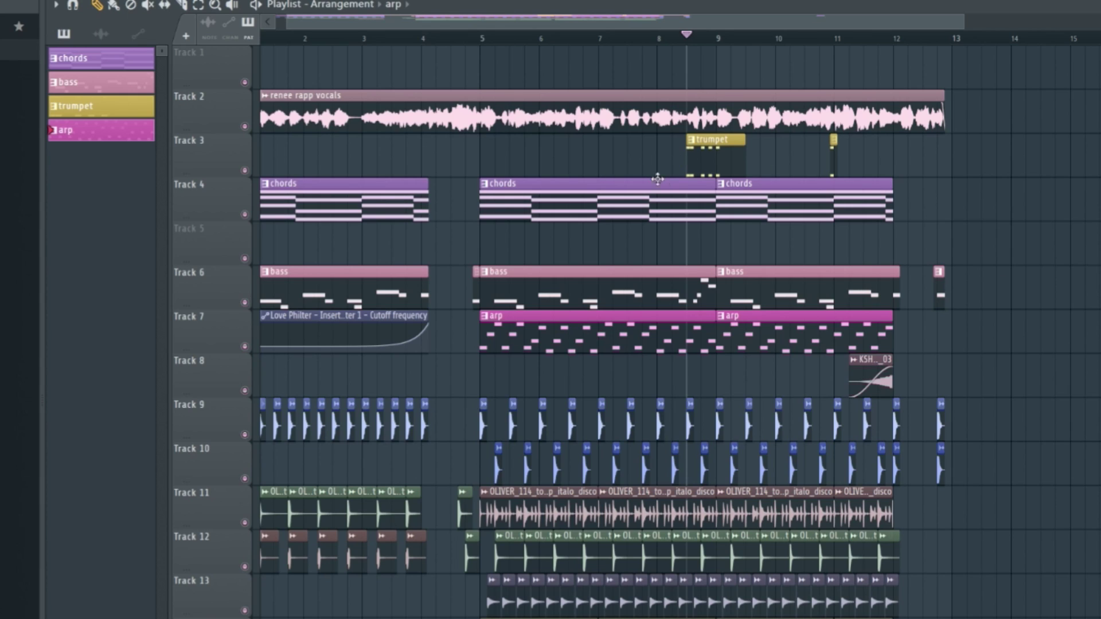
{"action": "key", "text": "space"}
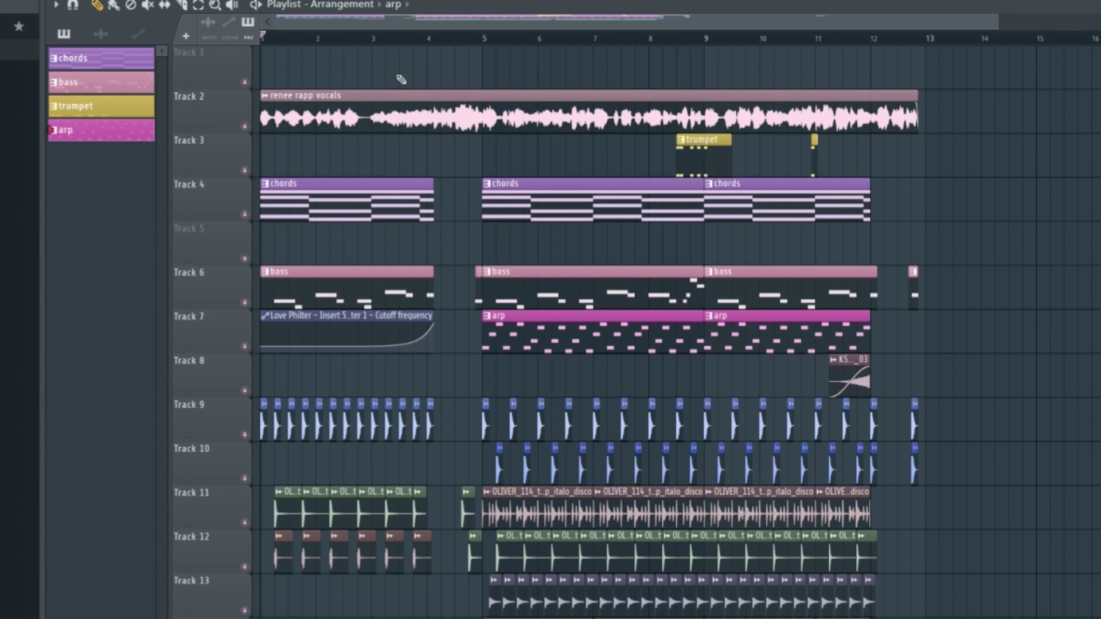